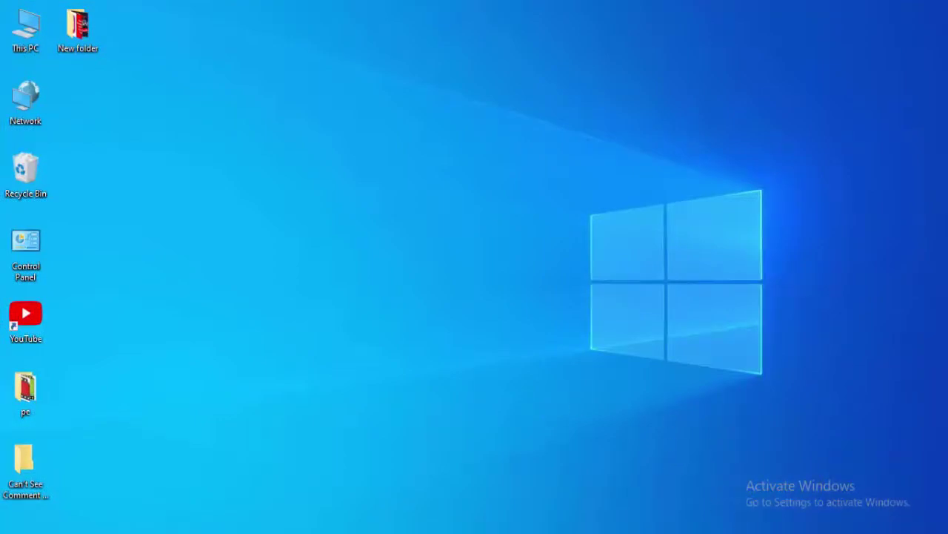
Open Task Manager from the taskbar and restart the Windows Explorer process.
right_click(738, 531)
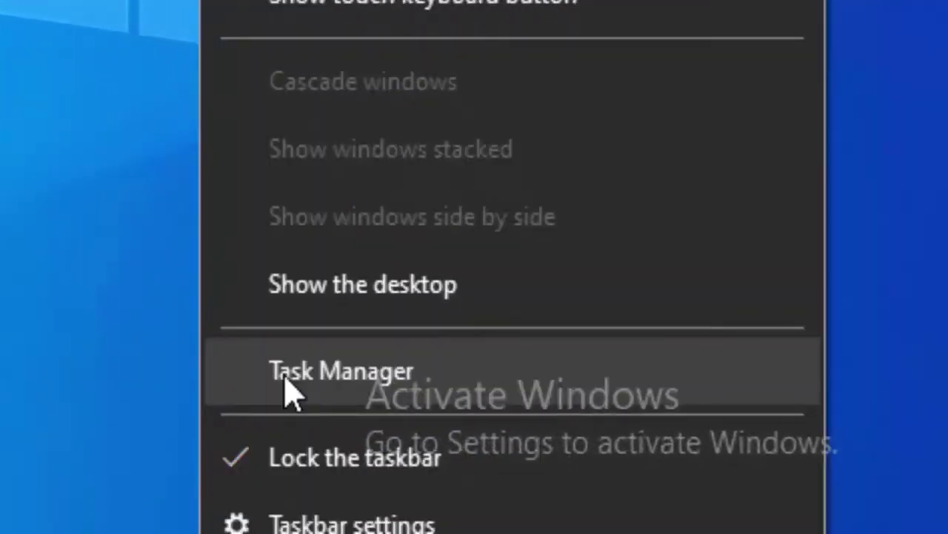
left_click(287, 387)
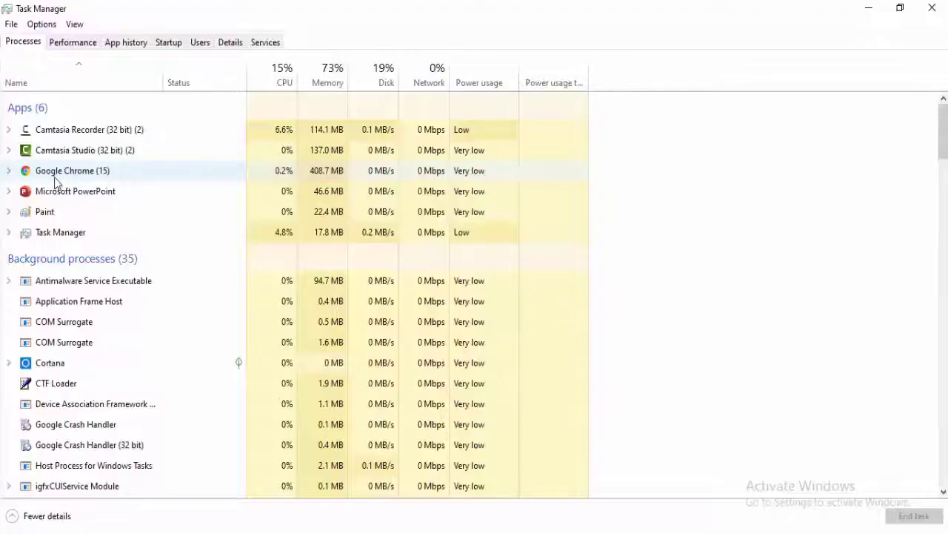
left_click(55, 179)
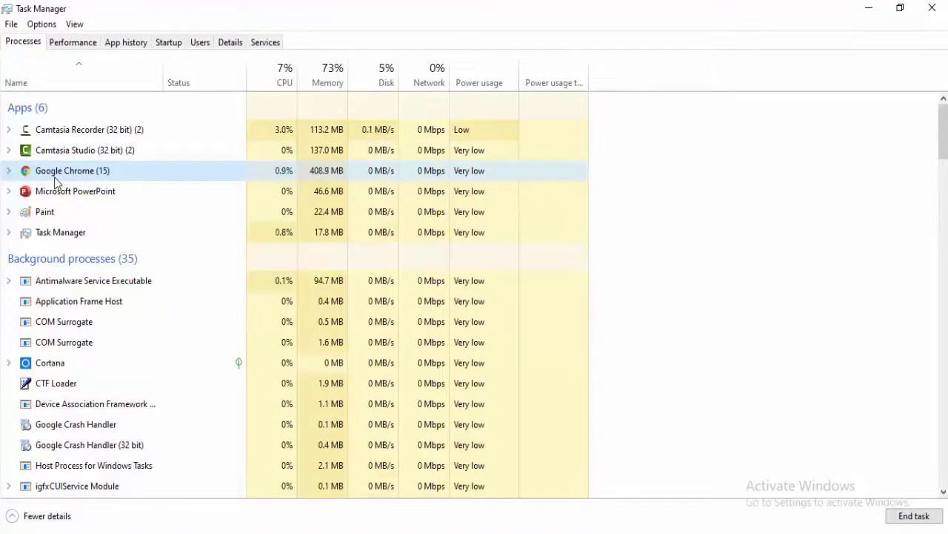
scroll(55, 179, "down", 6)
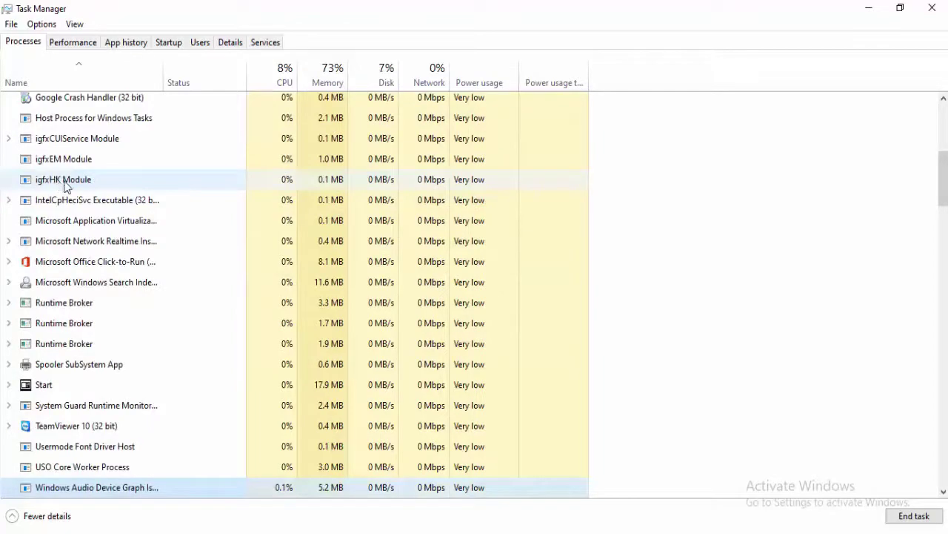
scroll(45, 370, "down", 10)
left_click(44, 487)
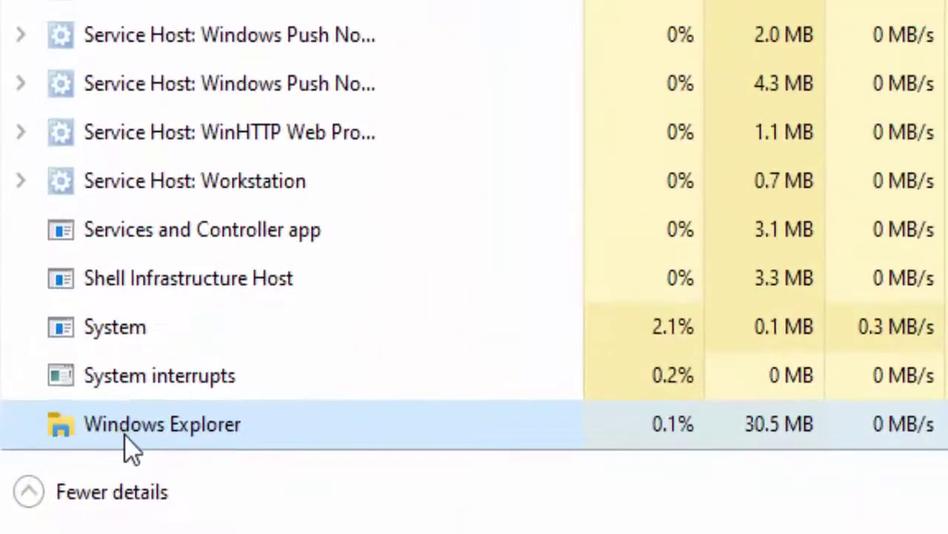
right_click(116, 437)
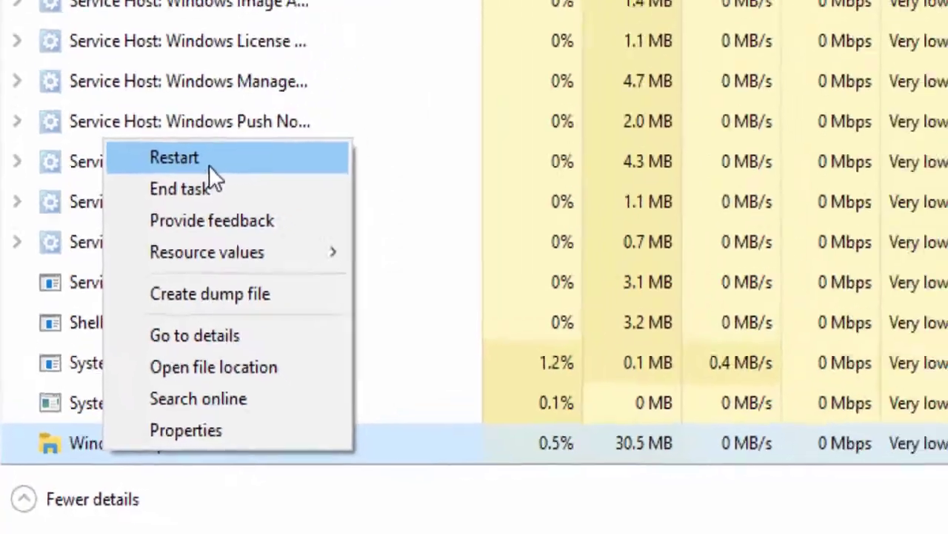
left_click(253, 88)
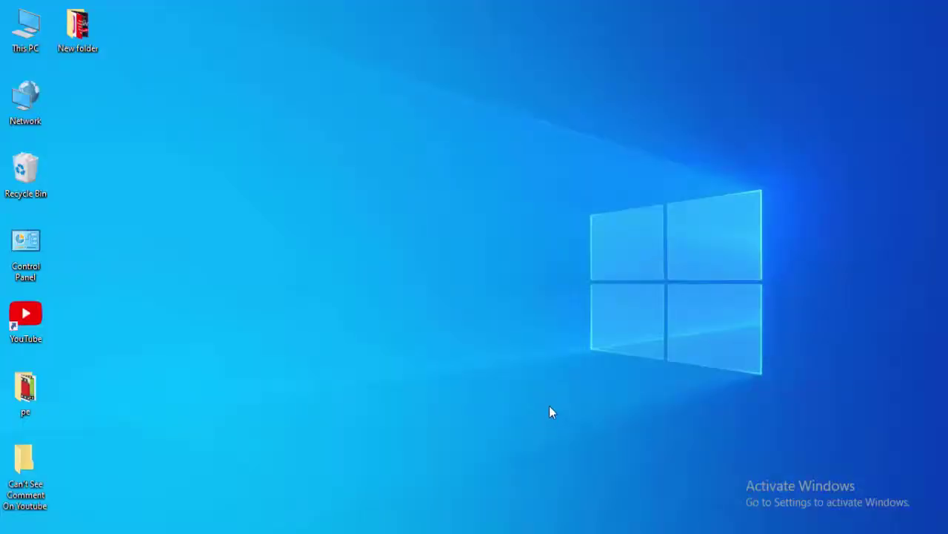
Launch Command Prompt from Start search with Run as administrator.
key("super")
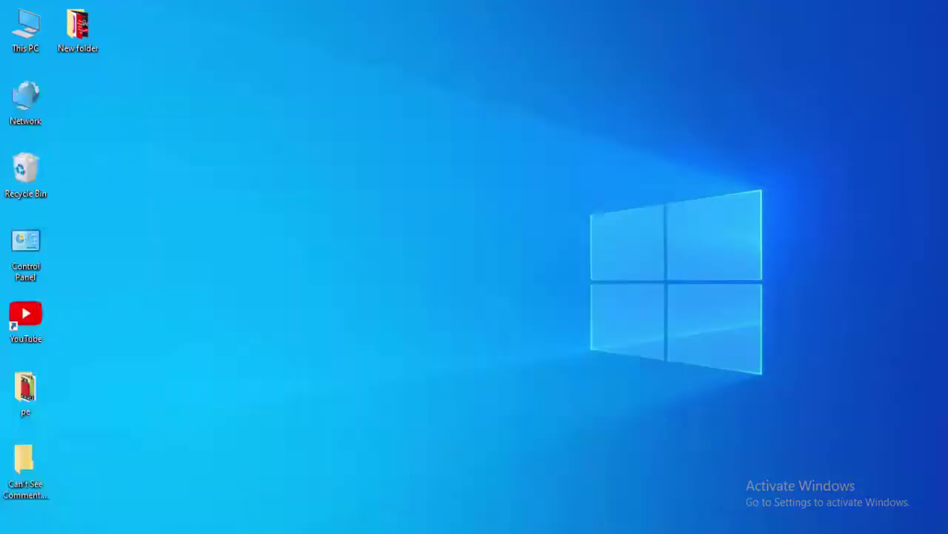
key("super")
type("comma")
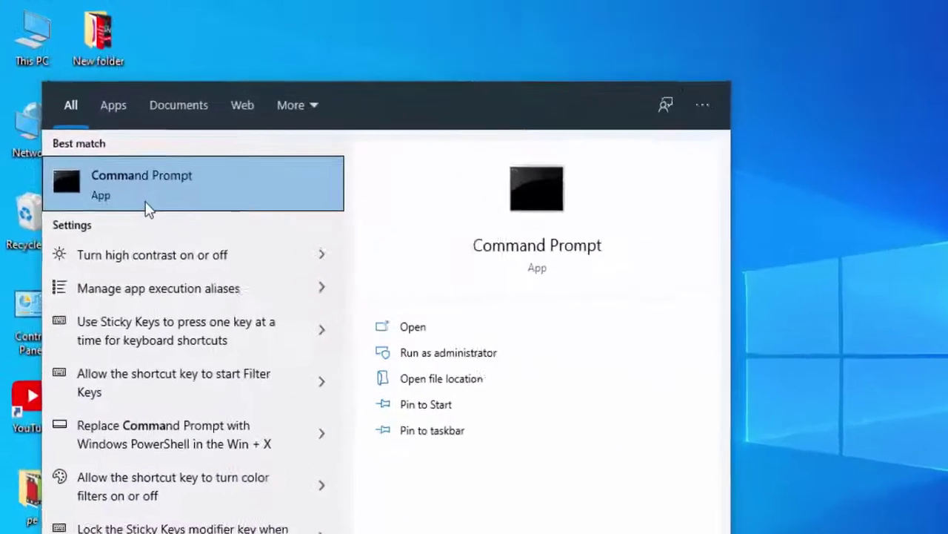
right_click(115, 160)
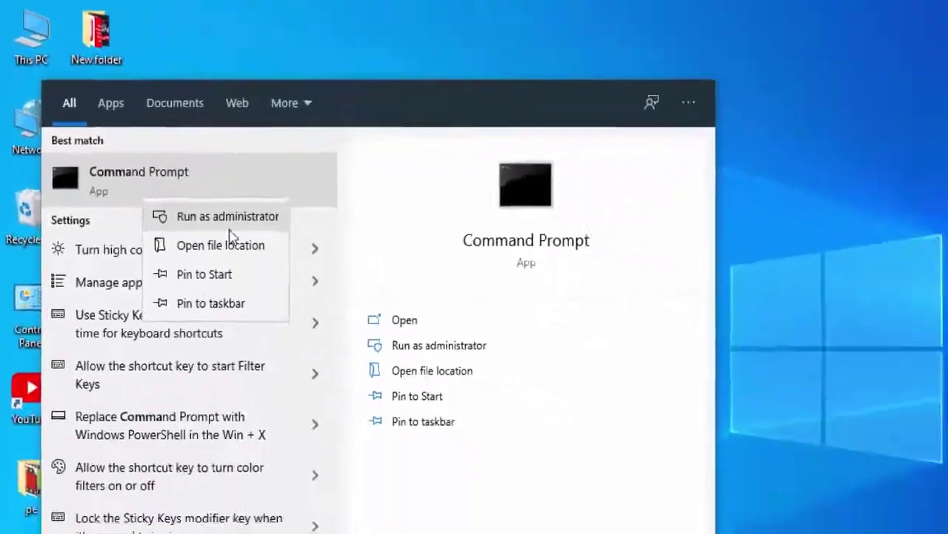
left_click(330, 315)
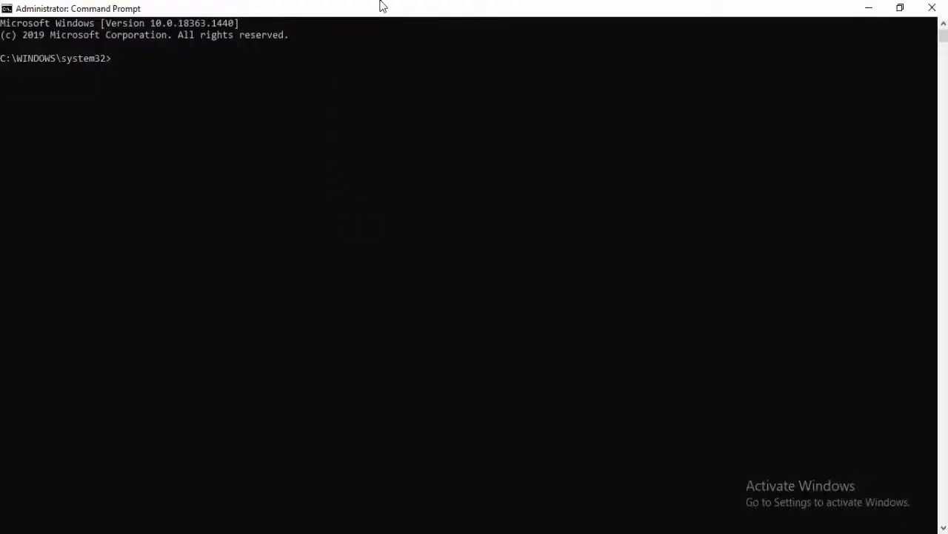
Run ipconfig /release, ipconfig /flushdns and ipconfig /renew, then enter 'netsh int ip reset'.
type("ipconfig /")
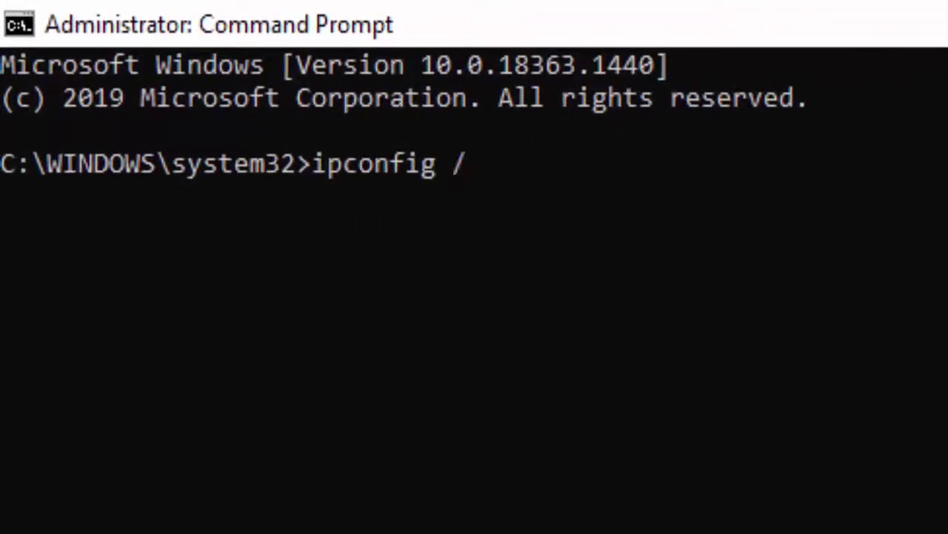
type("release")
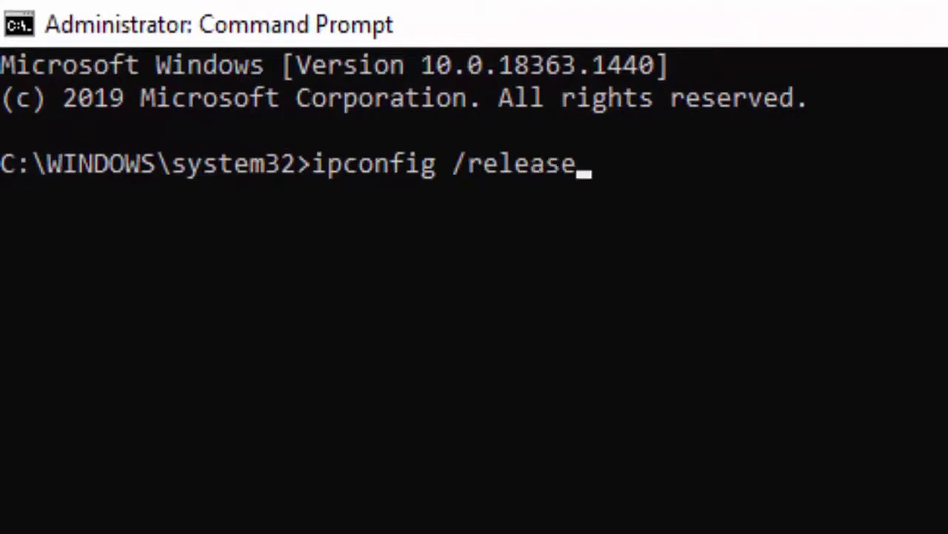
key("Return")
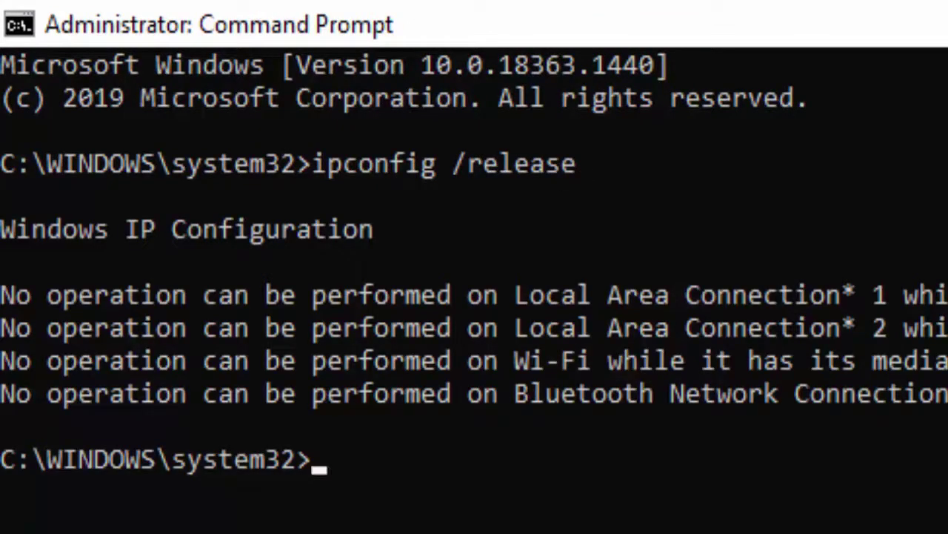
type("ipconfig /")
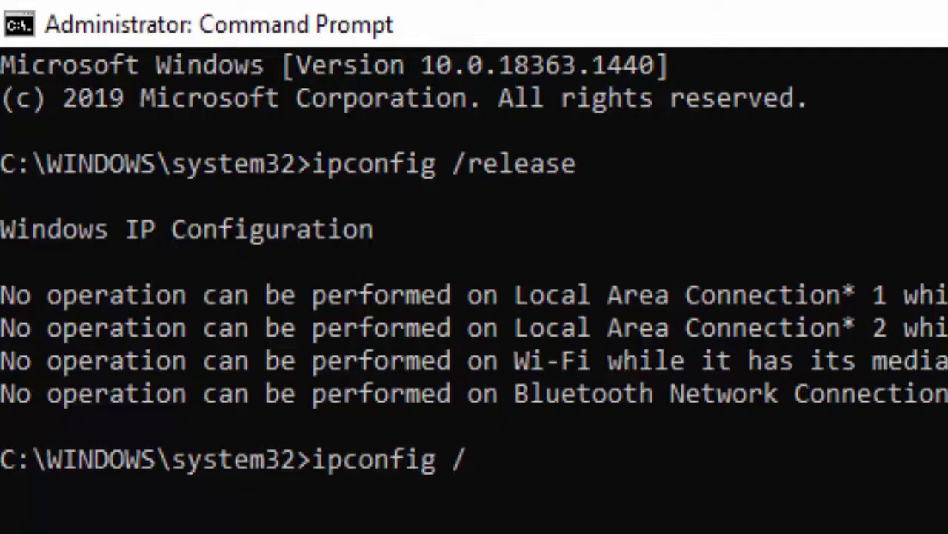
type("flushnd")
key("BackSpace")
key("BackSpace")
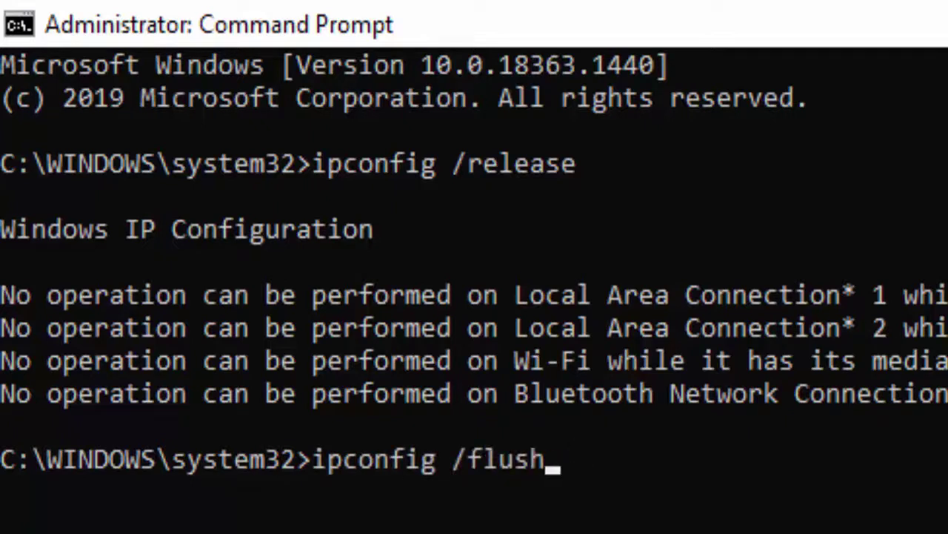
type("dns")
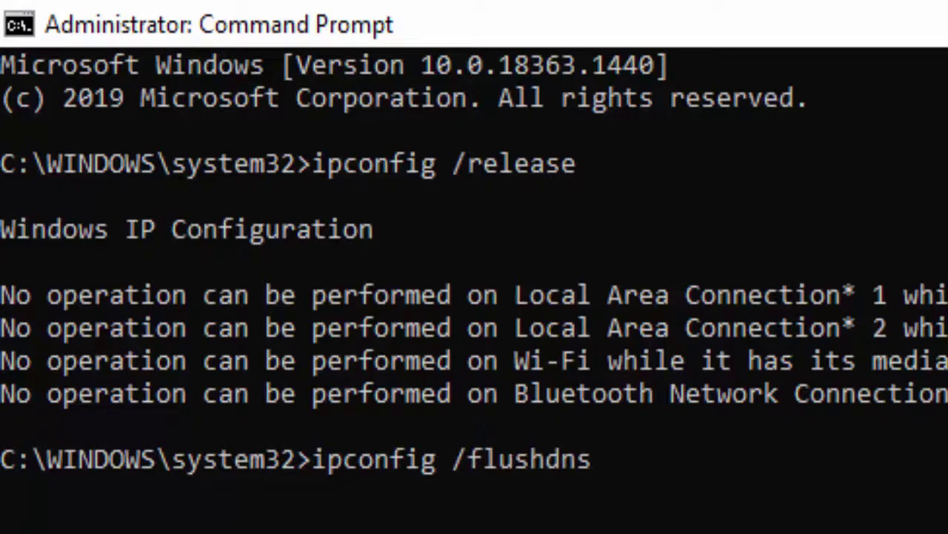
key("Return")
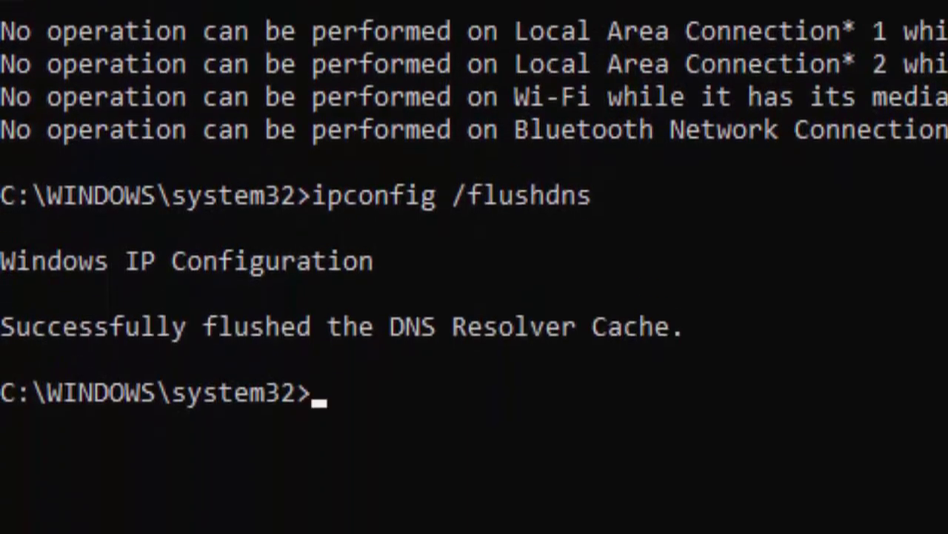
type("ipconfig ")
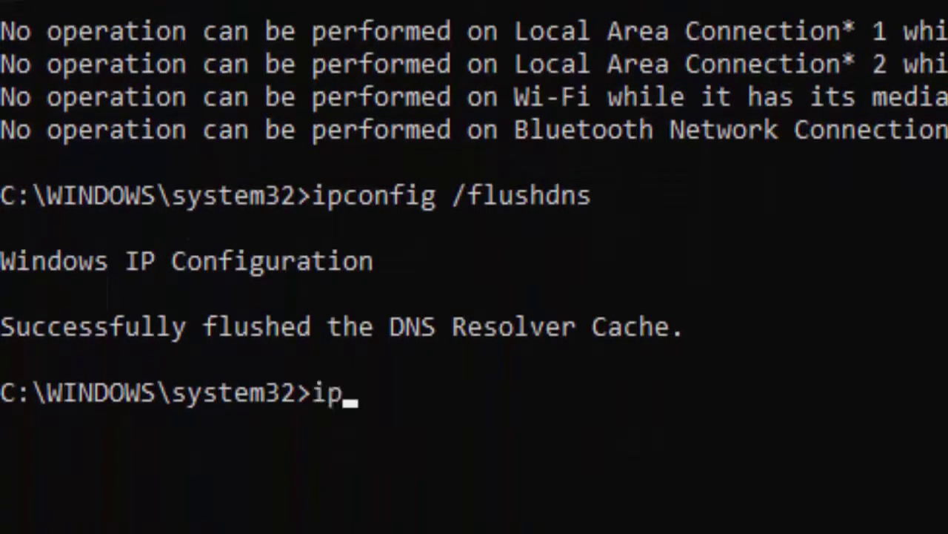
type("/r")
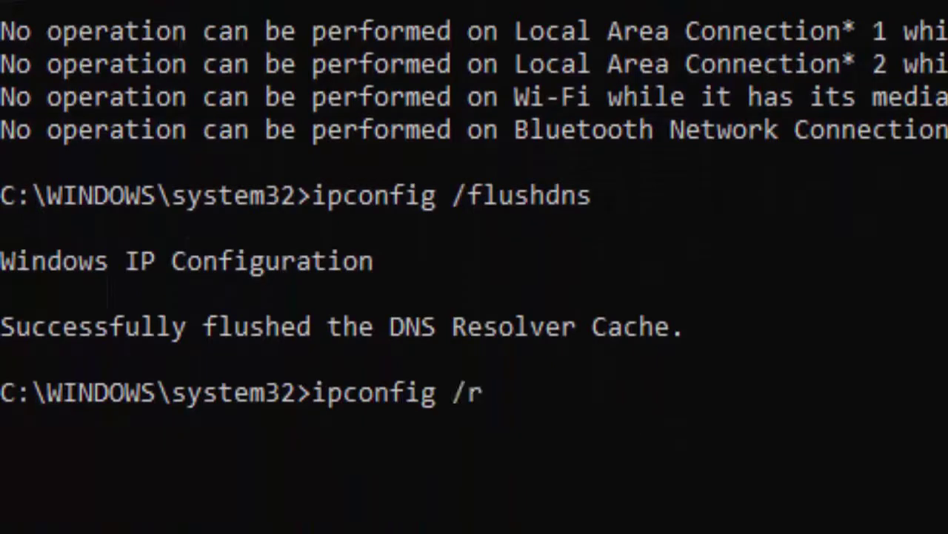
type("enew")
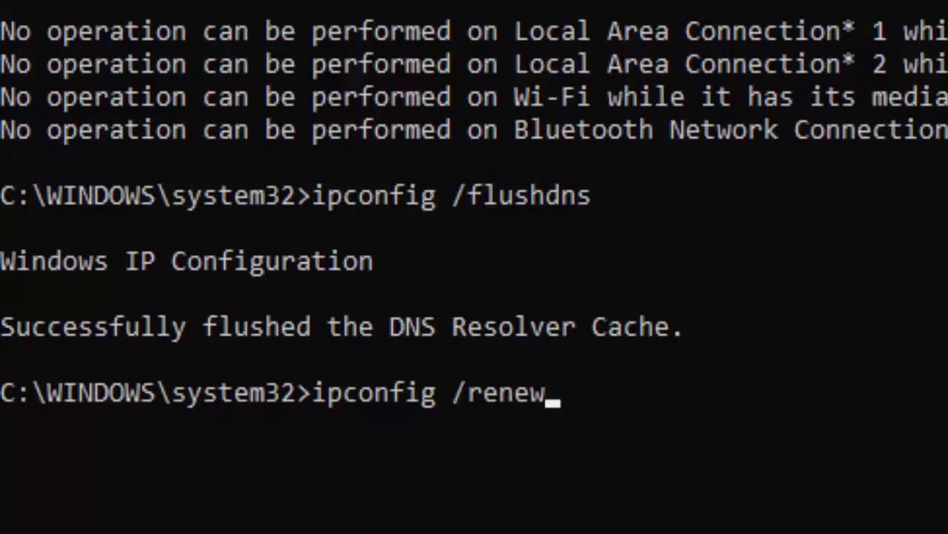
key("Return")
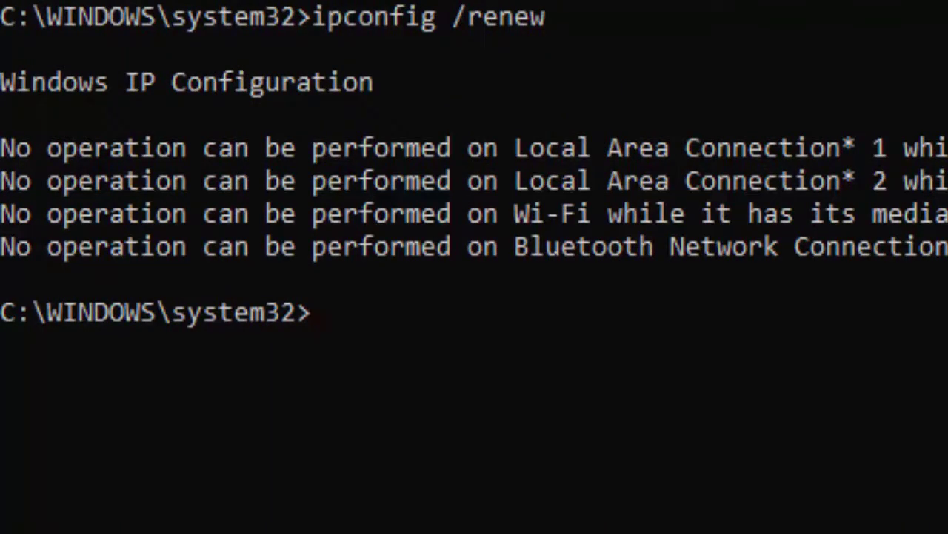
type("netsh")
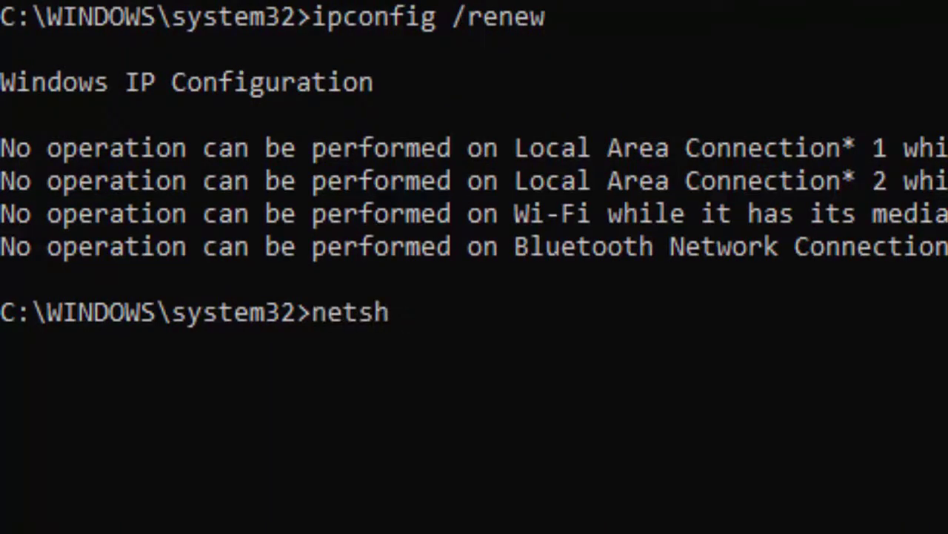
type(" int ip")
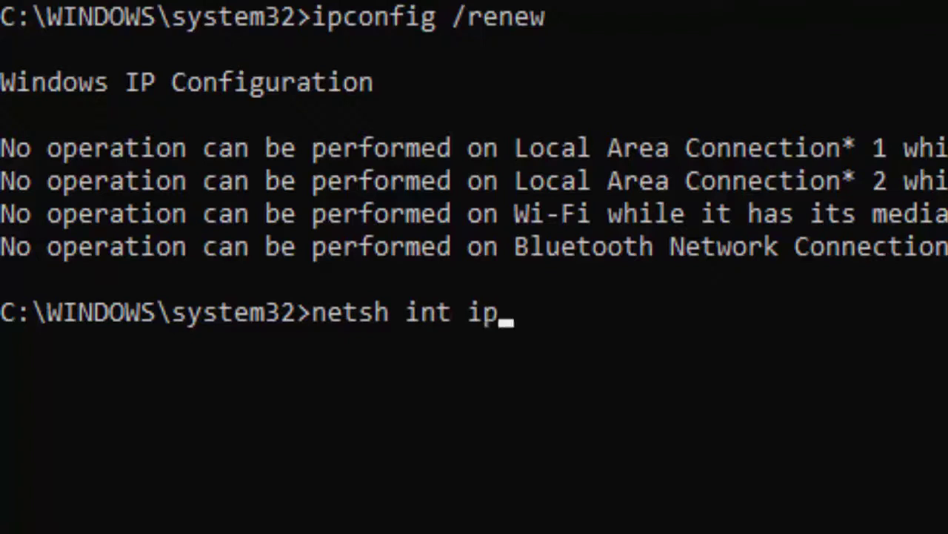
type(" r")
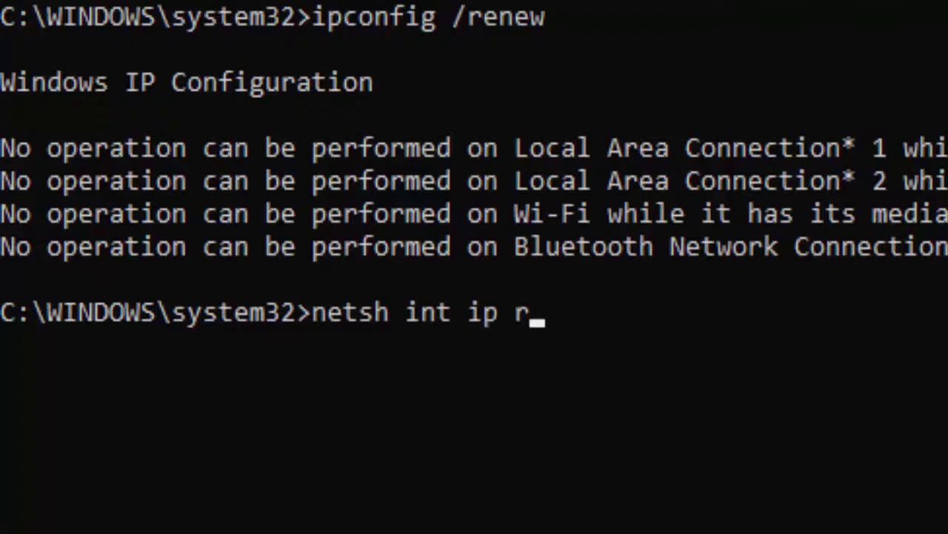
type("eset")
Run netsh int ip reset and netsh winsock reset.
key("Return")
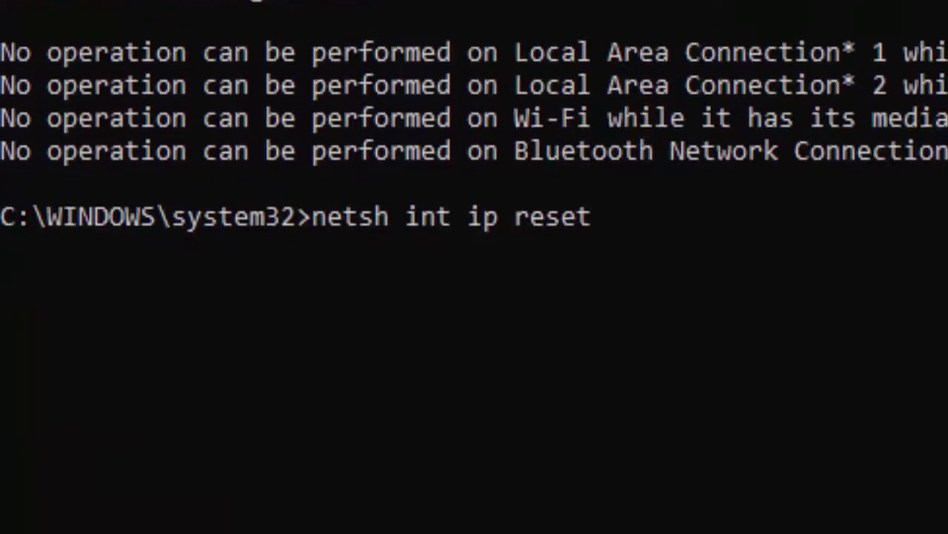
type("net")
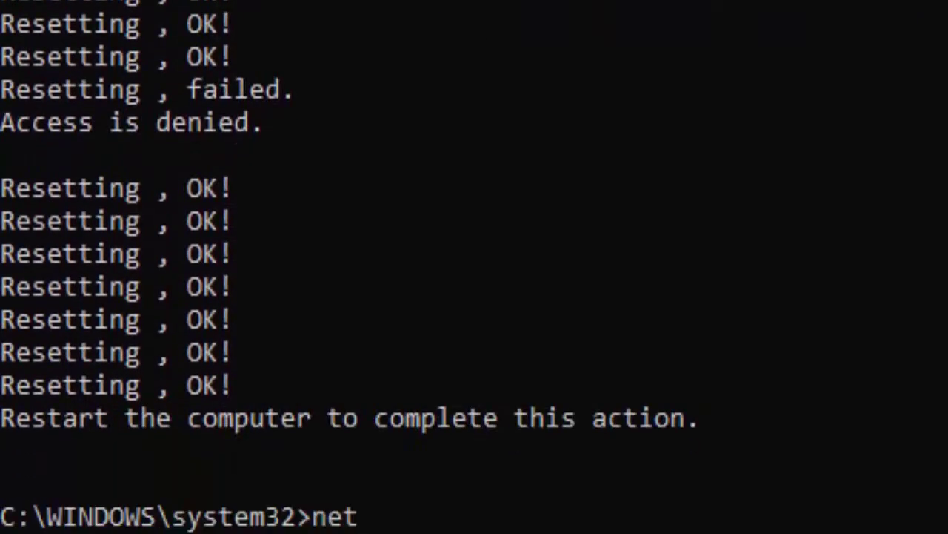
type("sh winsock ")
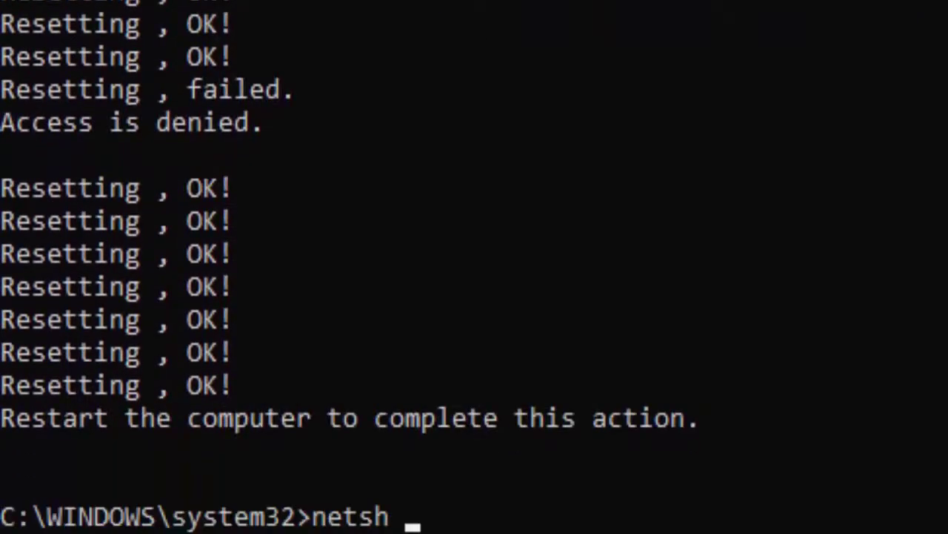
type("reset")
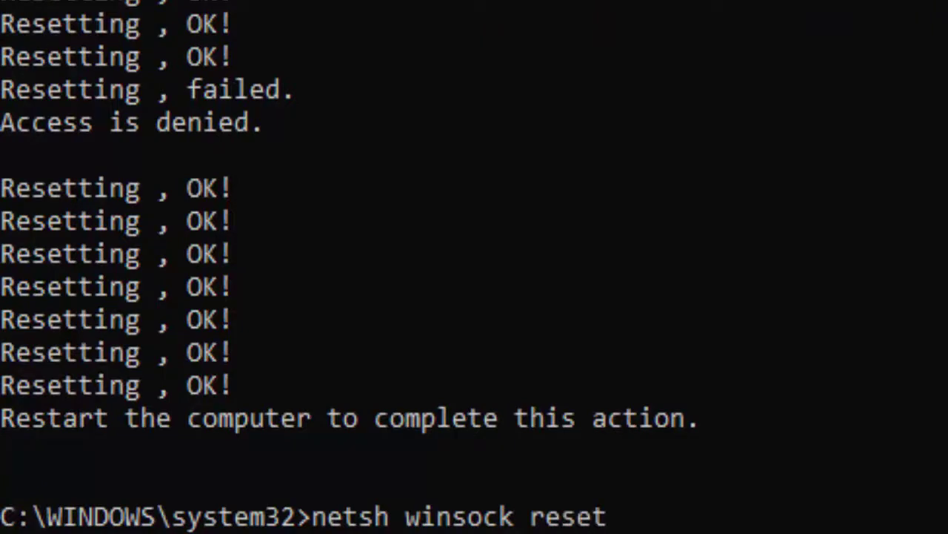
key("Return")
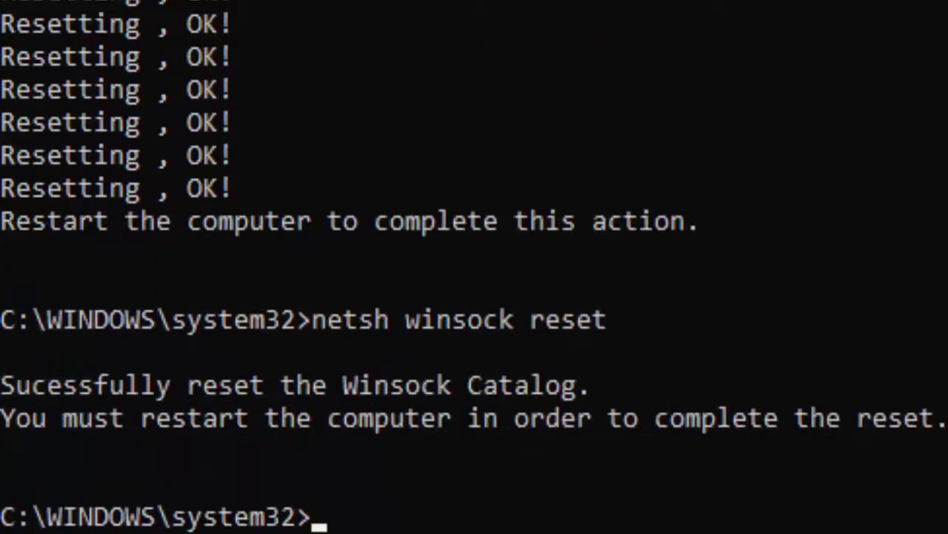
Start a system file check with sfc /scannow.
type("sfc s")
key("BackSpace")
type("/")
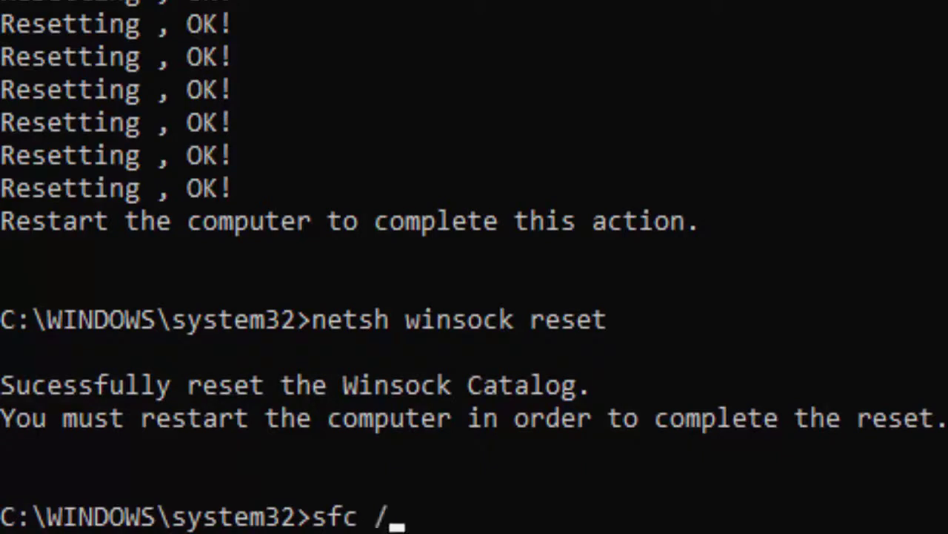
type("scannow")
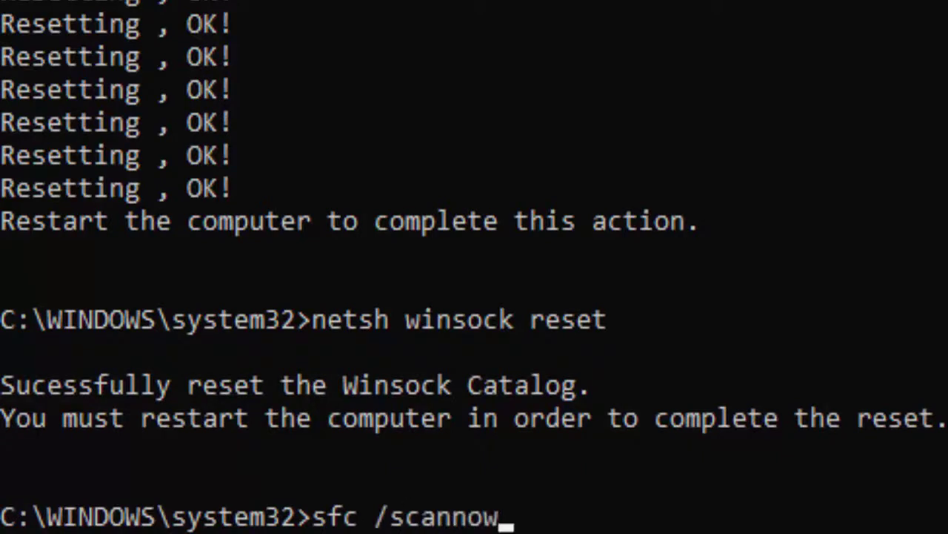
key("Return")
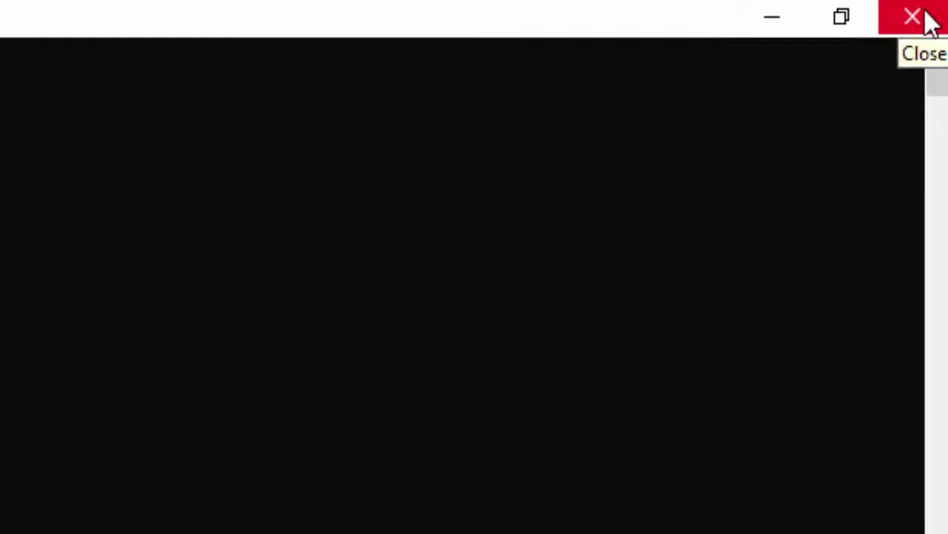
Close the console, open Chrome, and clear the last hour's history, cookies and cached files.
left_click(925, 15)
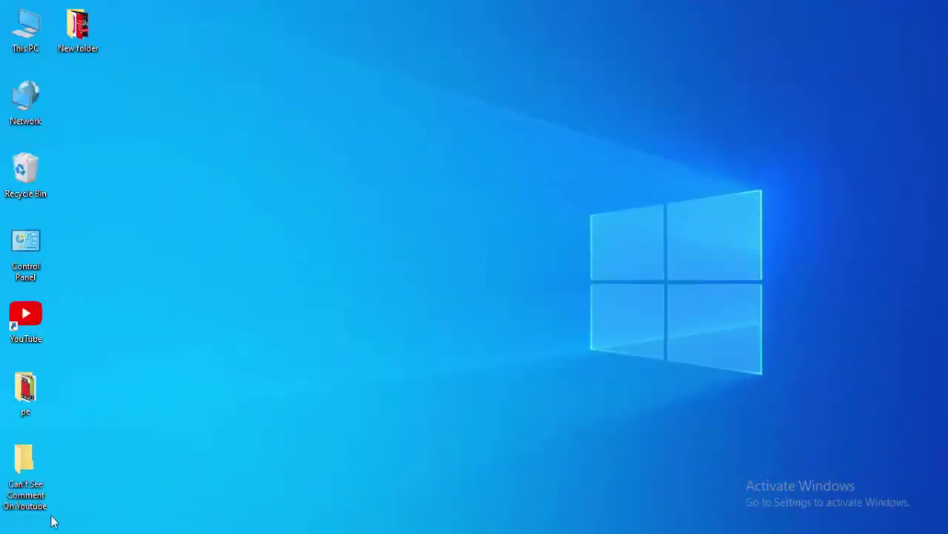
left_click(15, 533)
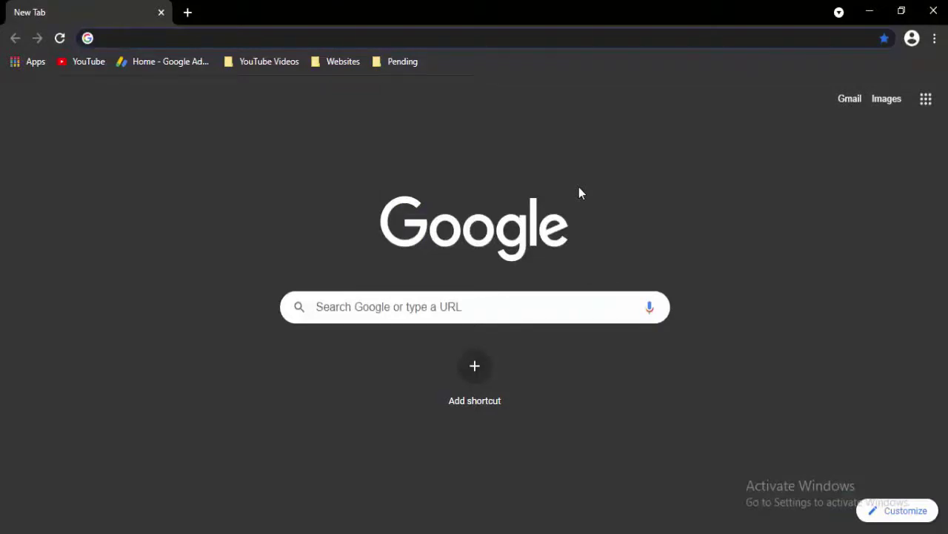
key("ctrl+shift+Delete")
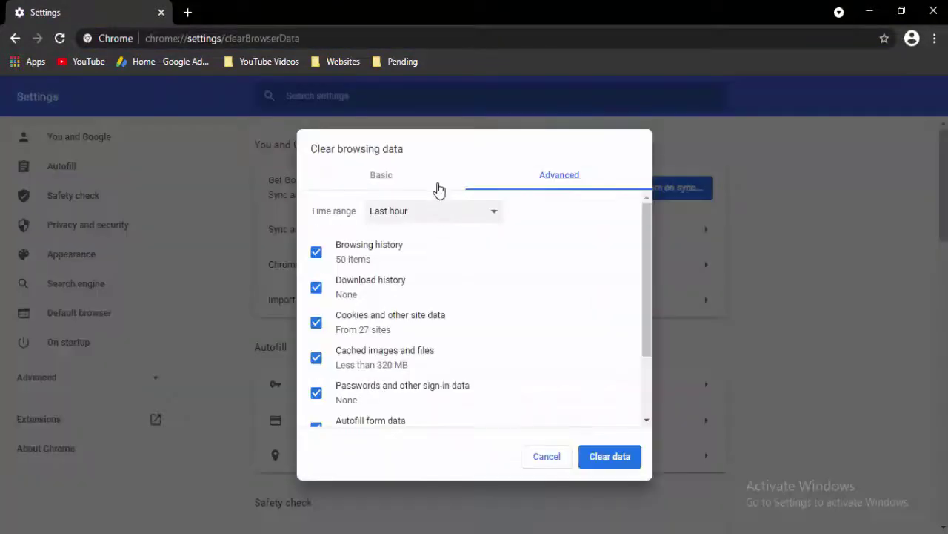
left_click(439, 188)
left_click(475, 174)
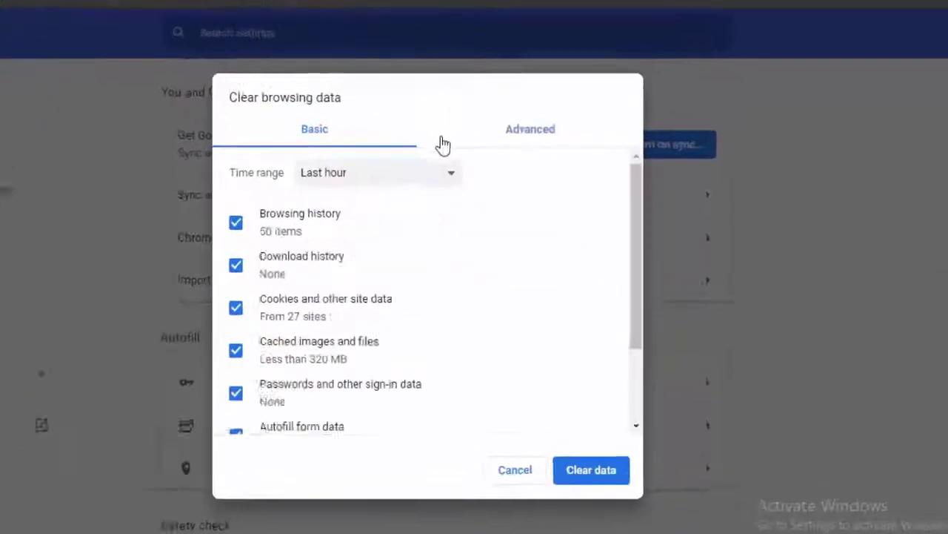
left_click(433, 178)
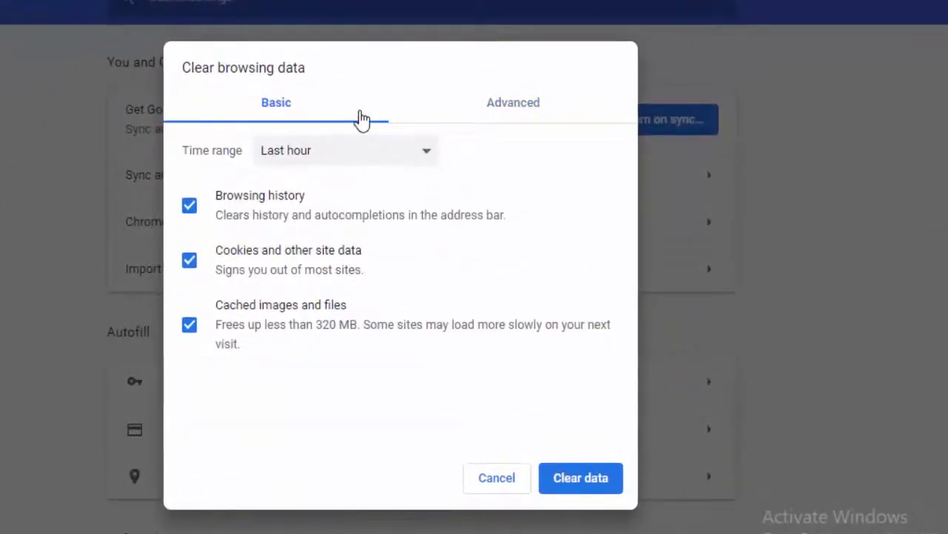
left_click(375, 155)
left_click(361, 182)
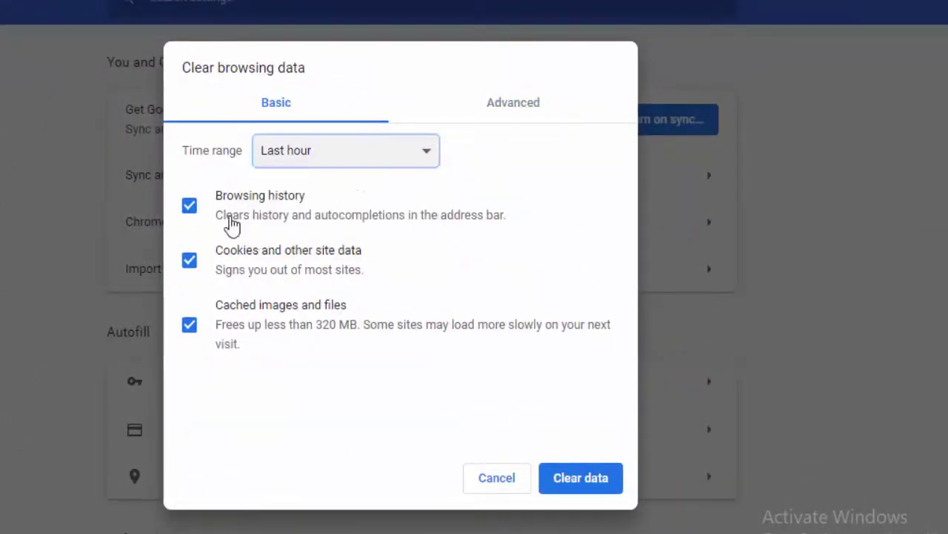
left_click(202, 208)
left_click(201, 208)
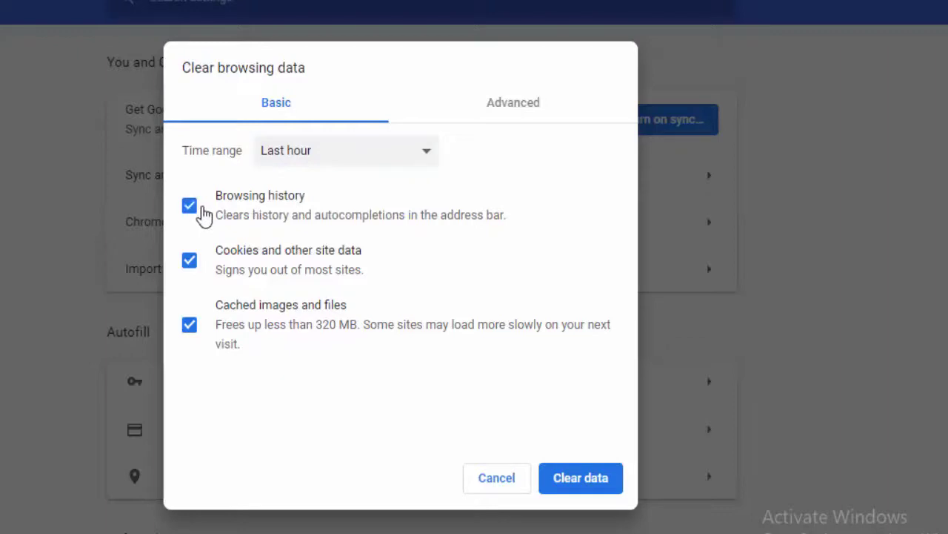
left_click(201, 338)
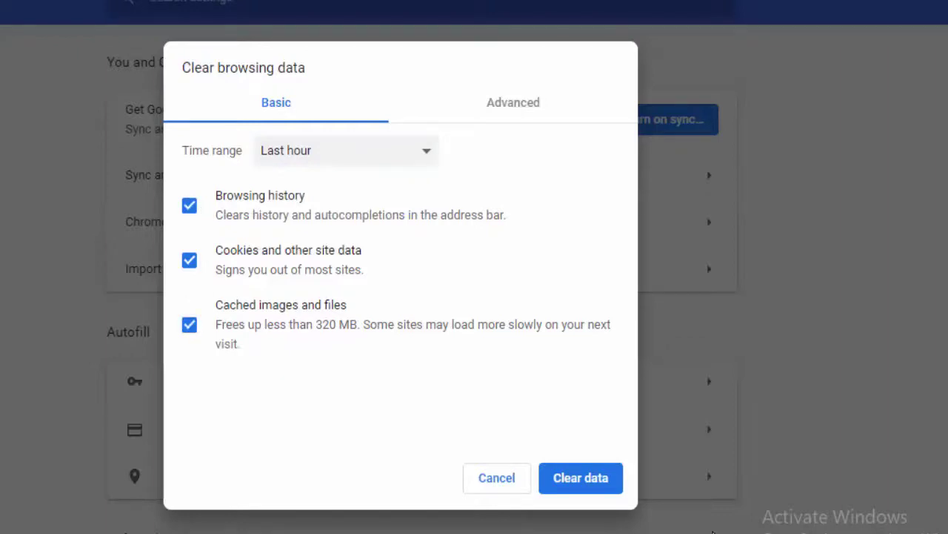
left_click(577, 483)
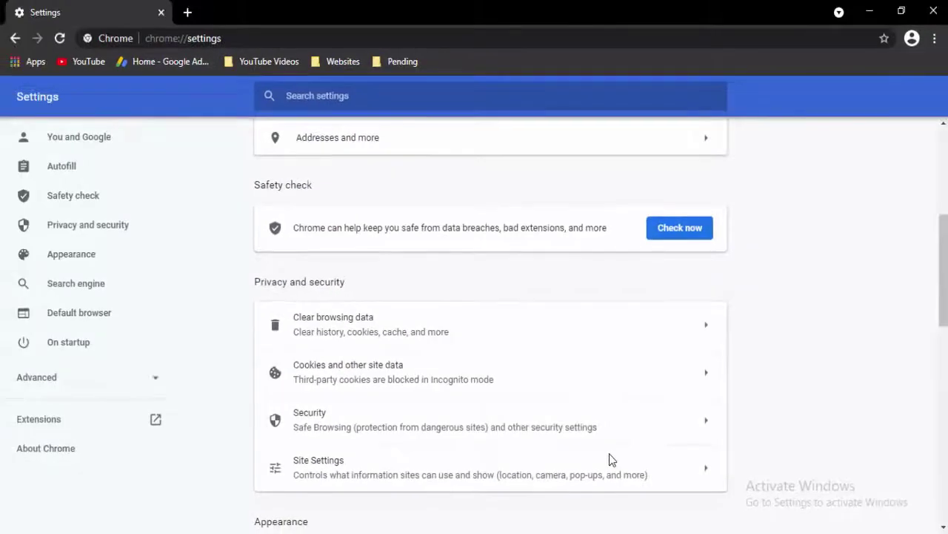
Reopen Clear browsing data, review the Advanced options for Last hour, and cancel.
key("ctrl+shift+Delete")
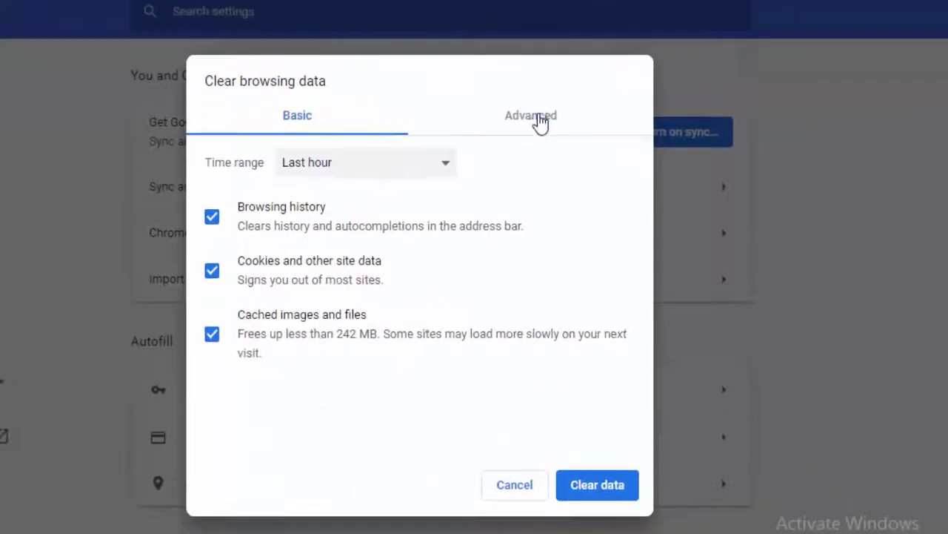
left_click(539, 119)
left_click(423, 166)
left_click(368, 187)
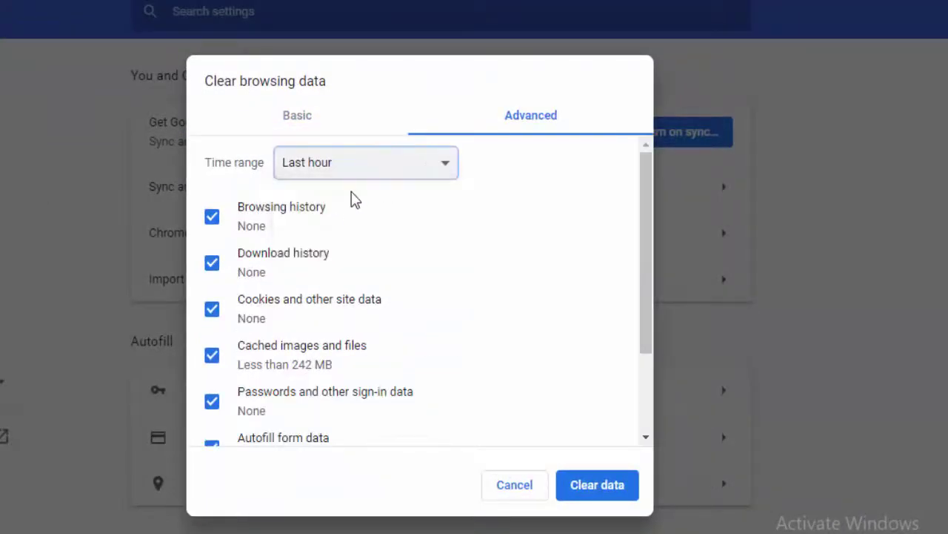
left_click(212, 217)
left_click(212, 217)
left_click(215, 267)
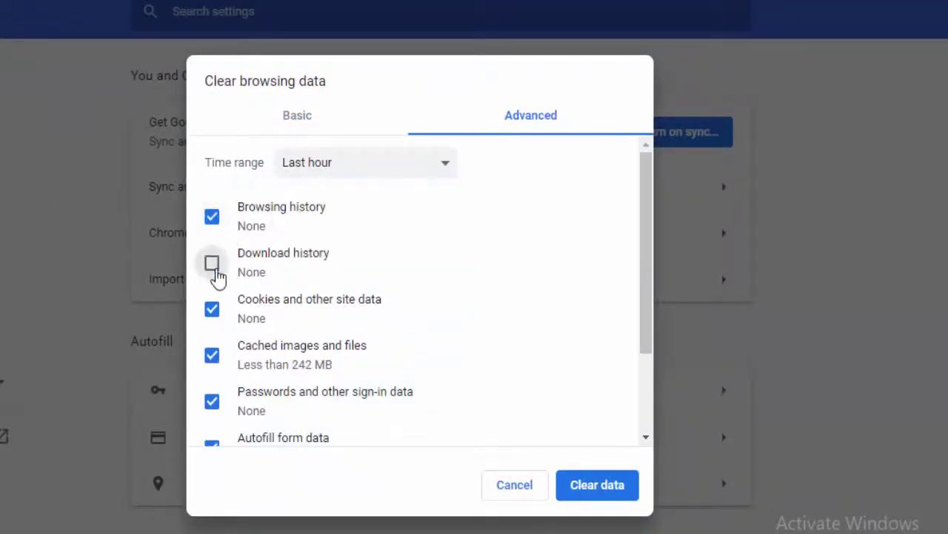
left_click(215, 270)
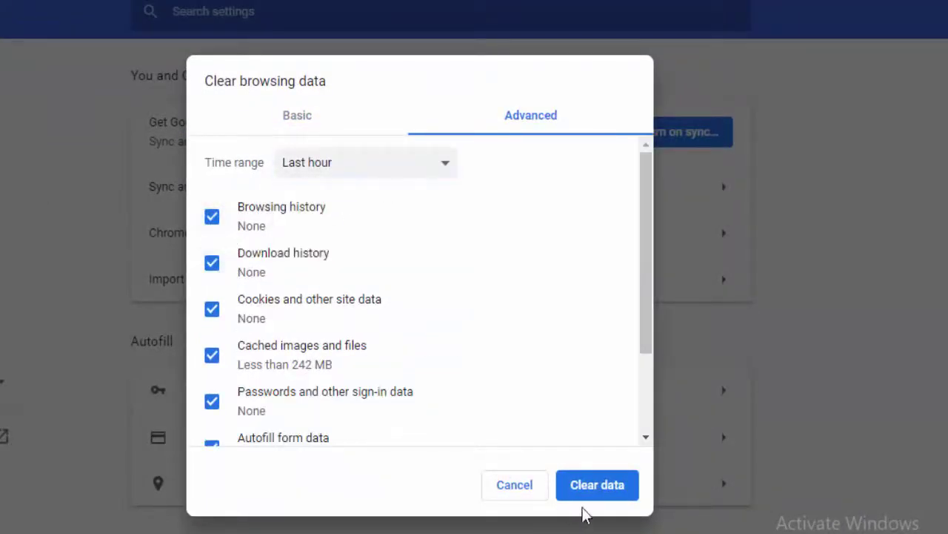
left_click(529, 489)
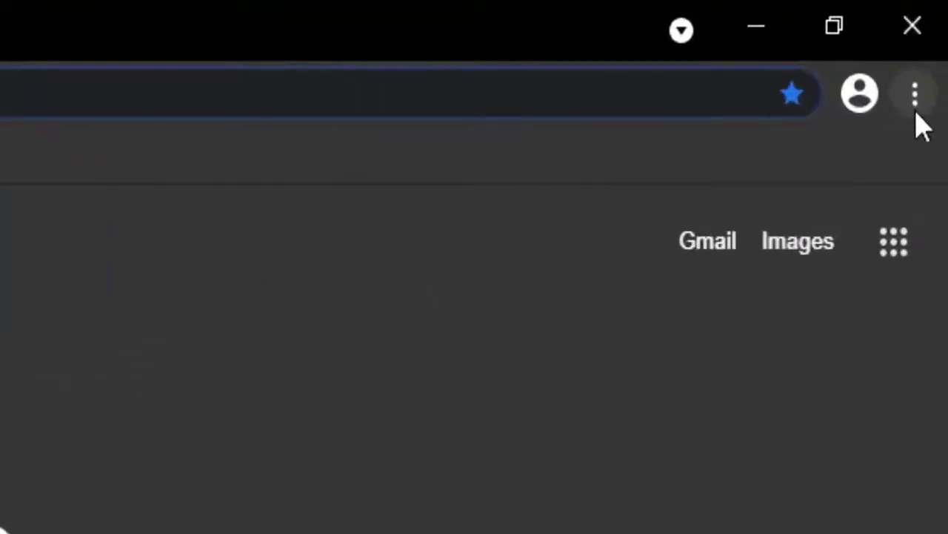
Update Chrome through Help > About Google Chrome, then close it to relaunch.
left_click(915, 100)
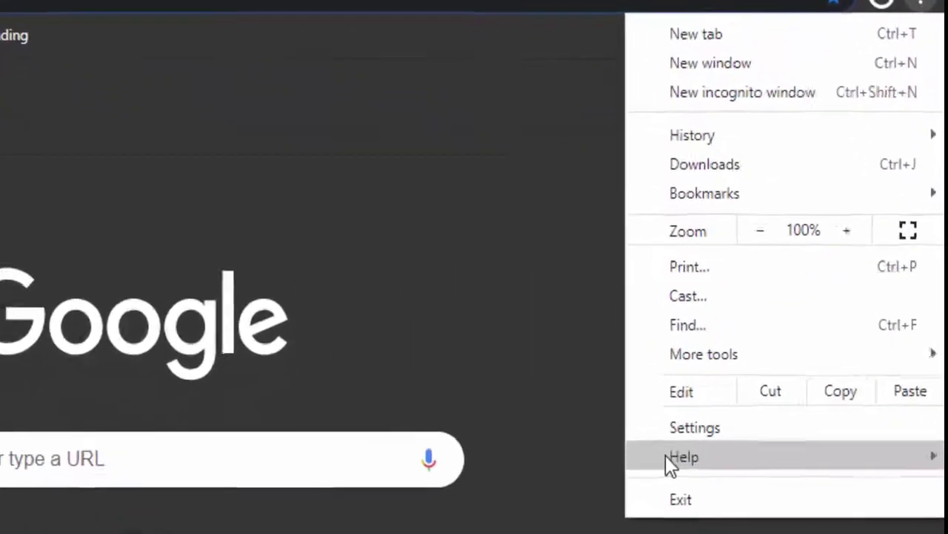
mouse_move(717, 465)
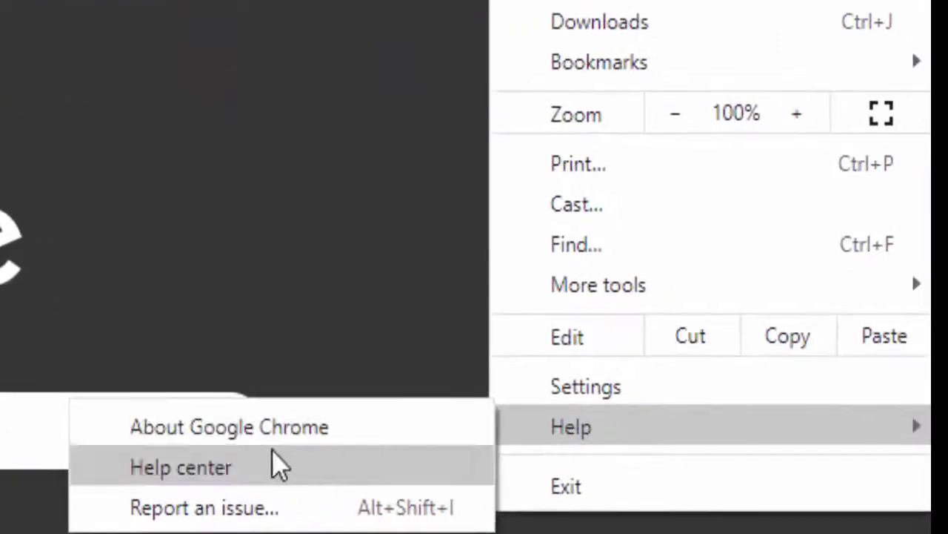
left_click(272, 436)
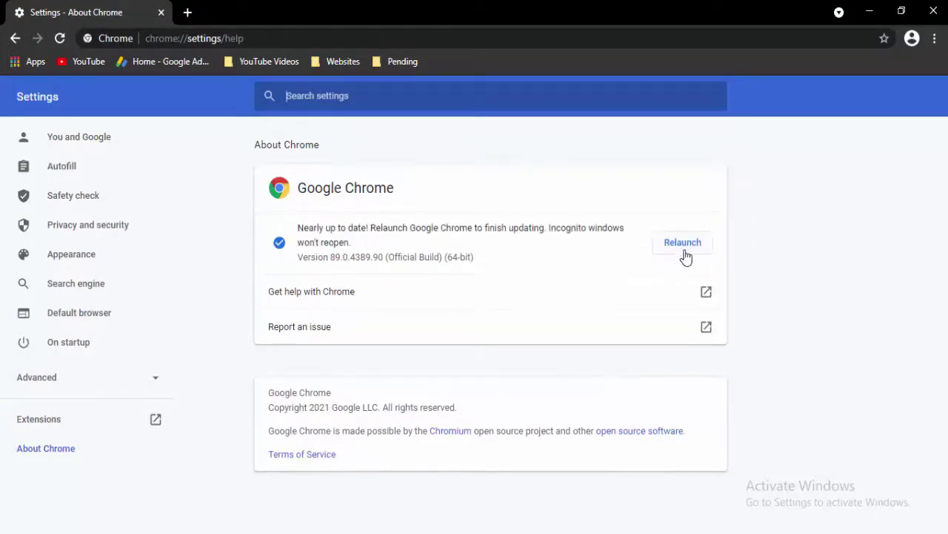
left_click(933, 11)
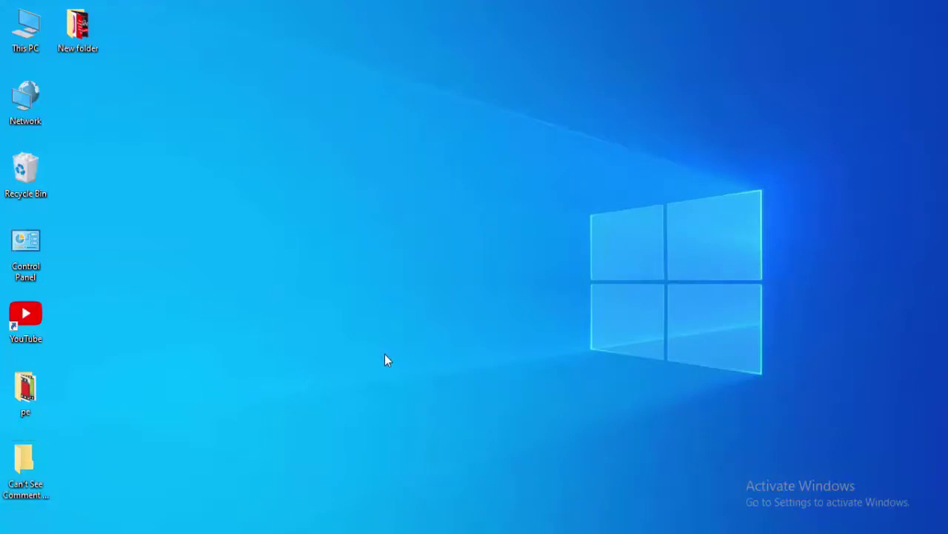
Open This PC and view Local Disk (C:) Properties: 39.5 GB used, 155 GB free.
key("super+e")
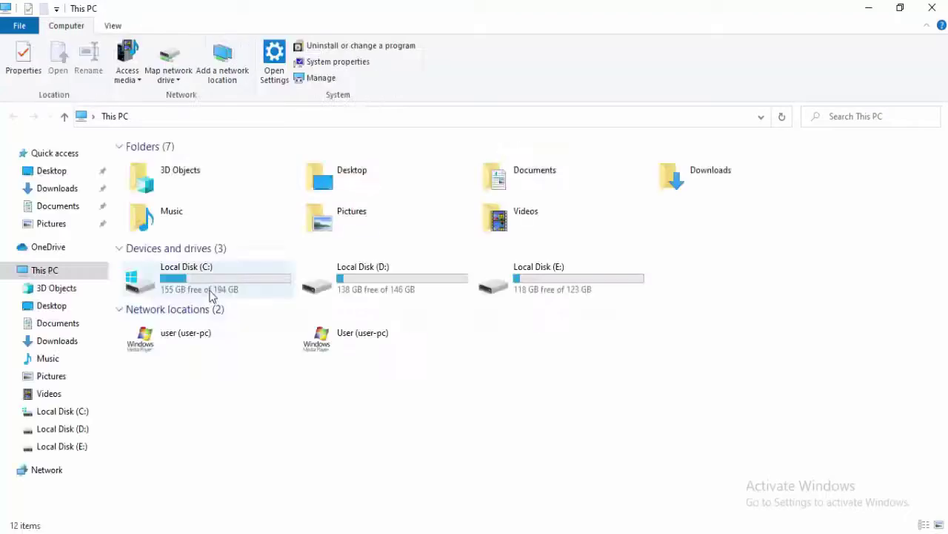
left_click(213, 295)
right_click(212, 295)
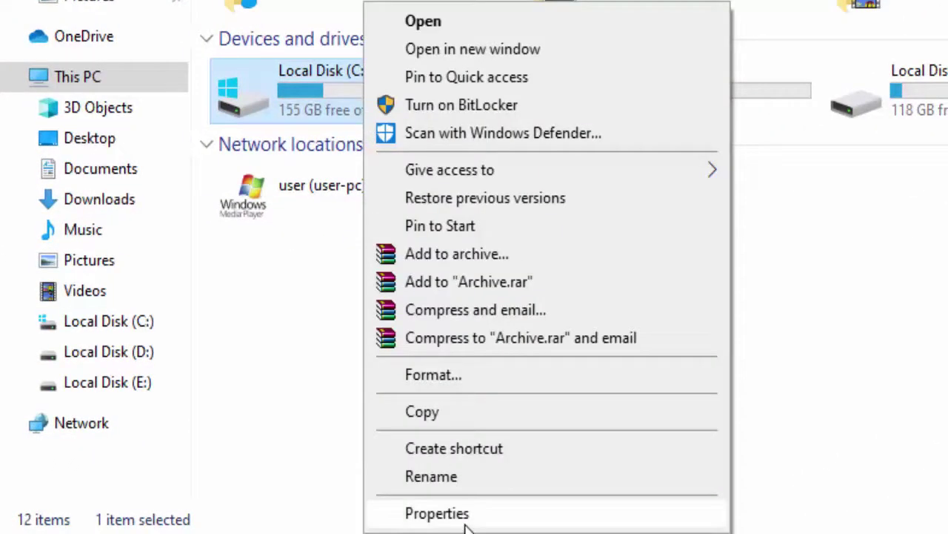
left_click(466, 524)
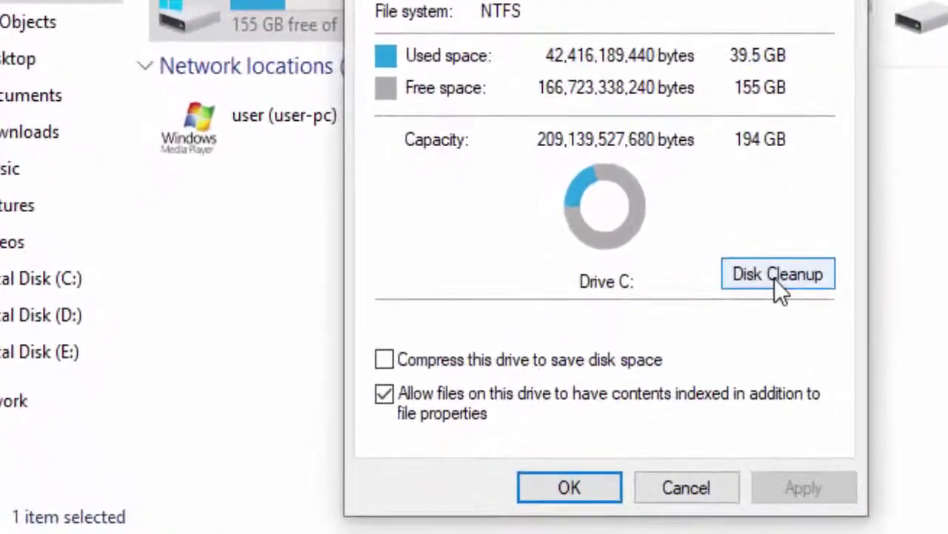
Run Disk Cleanup on C:, untick temporary files, and rescan including system files.
left_click(774, 278)
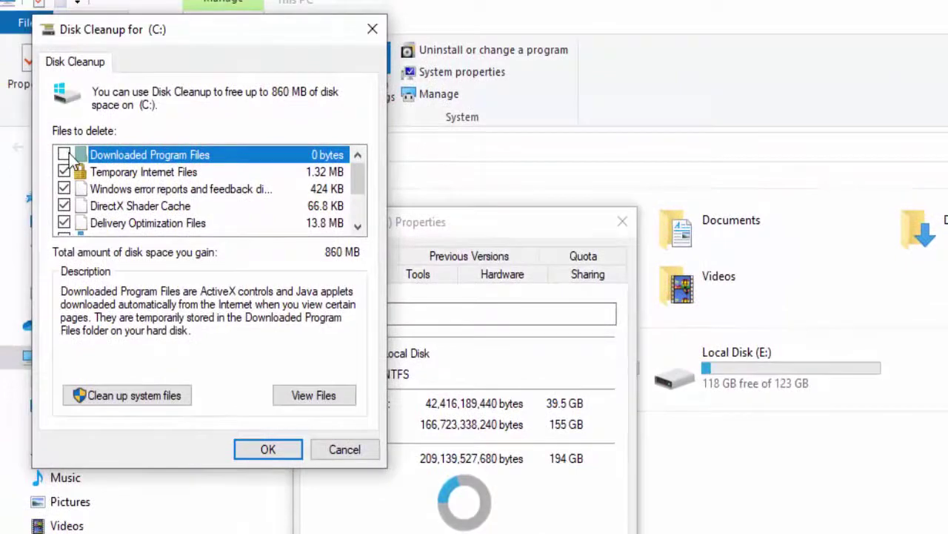
scroll(70, 185, "down", 2)
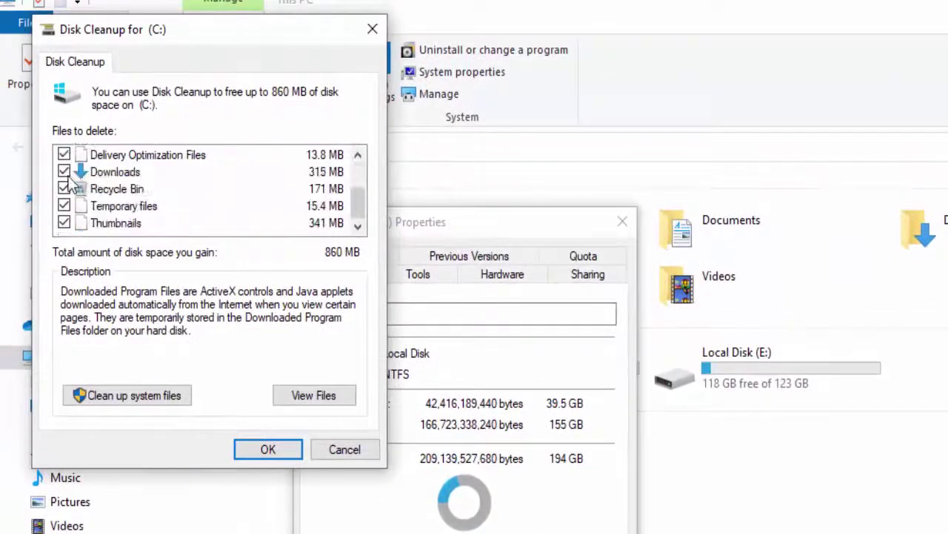
left_click(64, 206)
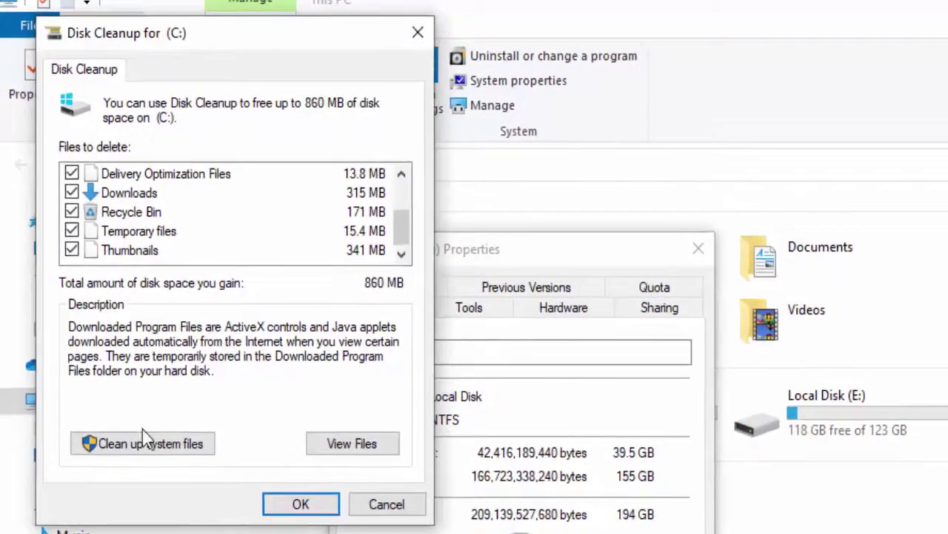
left_click(149, 443)
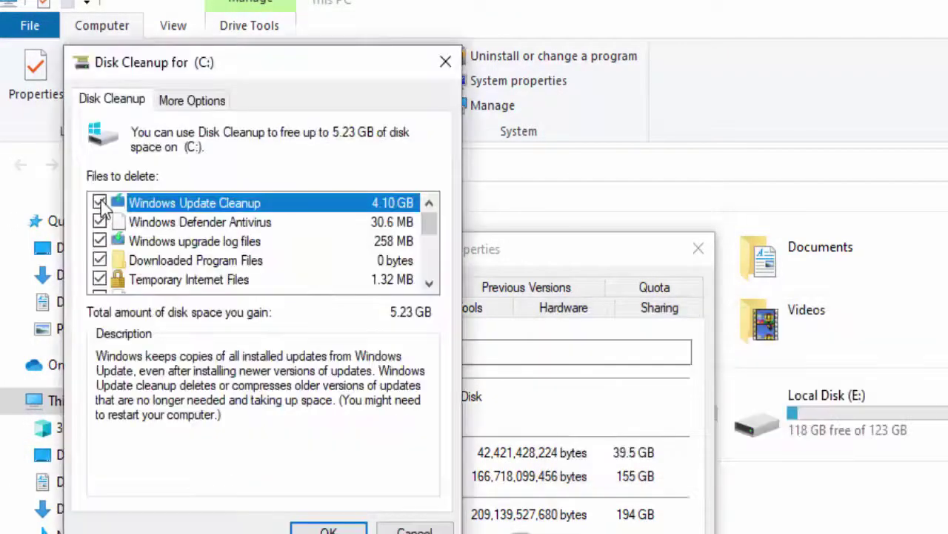
Permanently delete the selected files and close the C: drive properties.
scroll(104, 222, "down", 3)
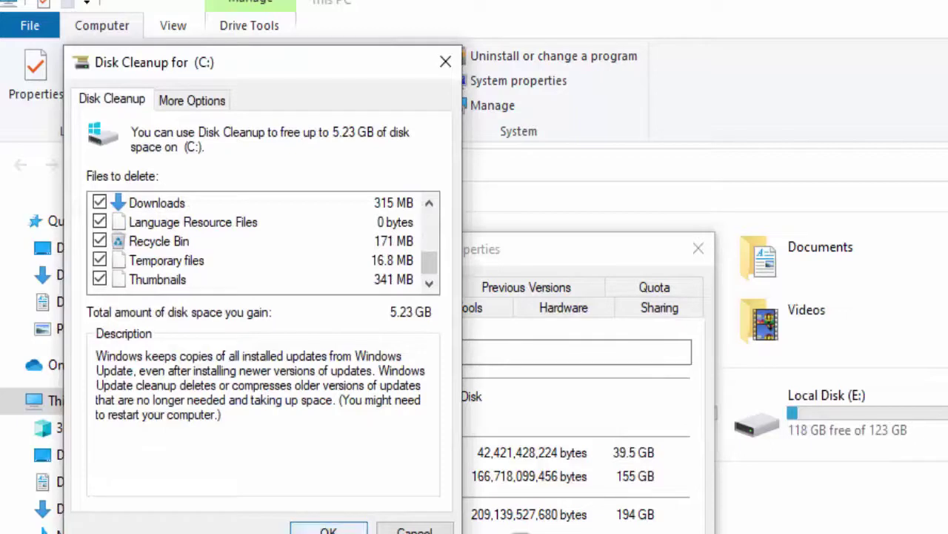
left_click(329, 529)
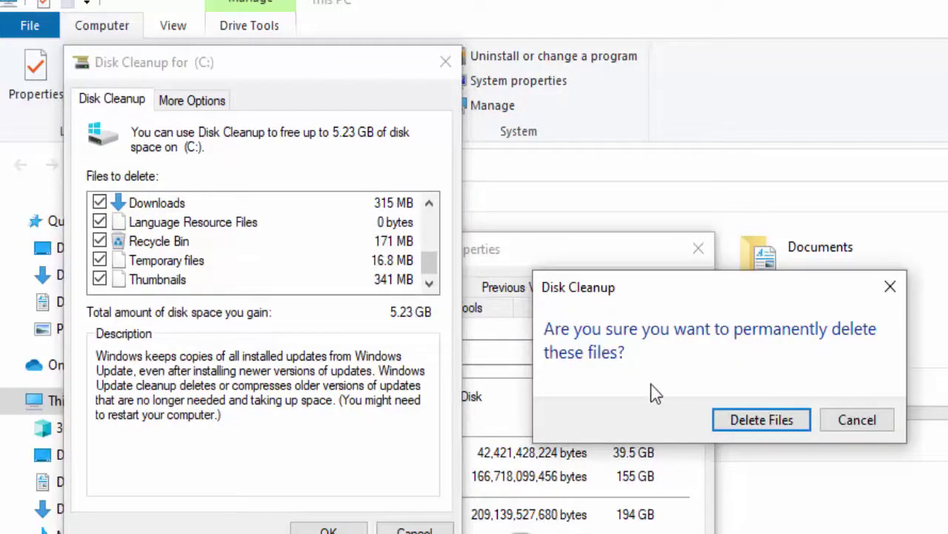
left_click(747, 427)
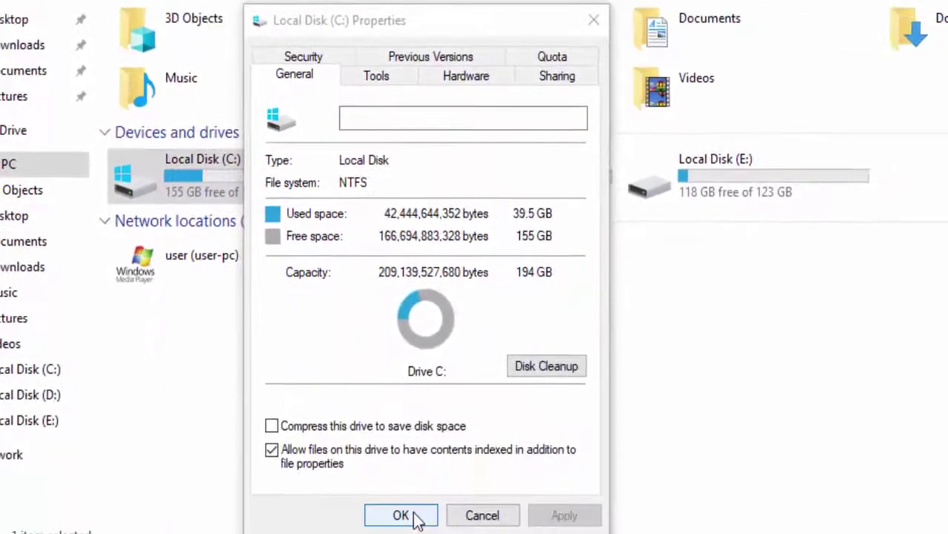
left_click(504, 533)
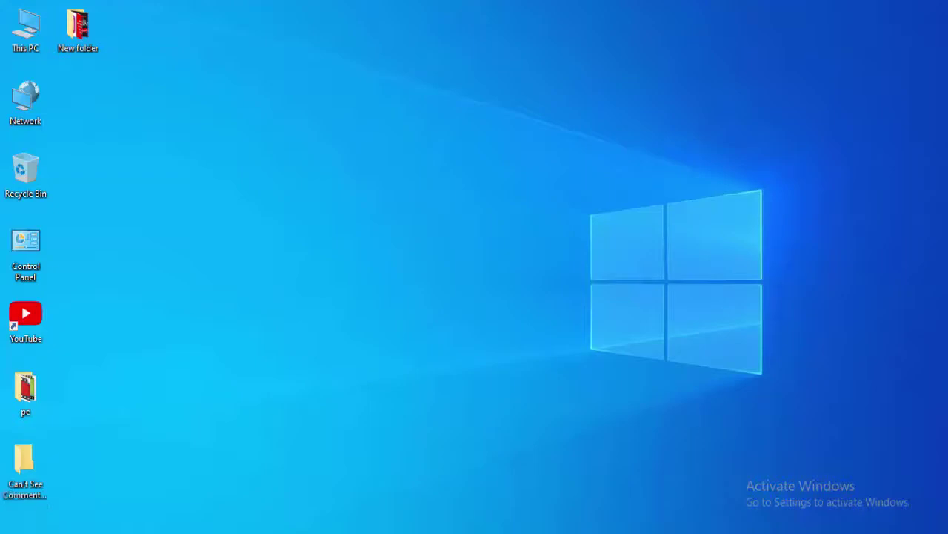
Open Device Manager and auto-search for an updated ST500VT000-1DK142 disk drive driver.
left_click(18, 532)
type("de")
type("vice man")
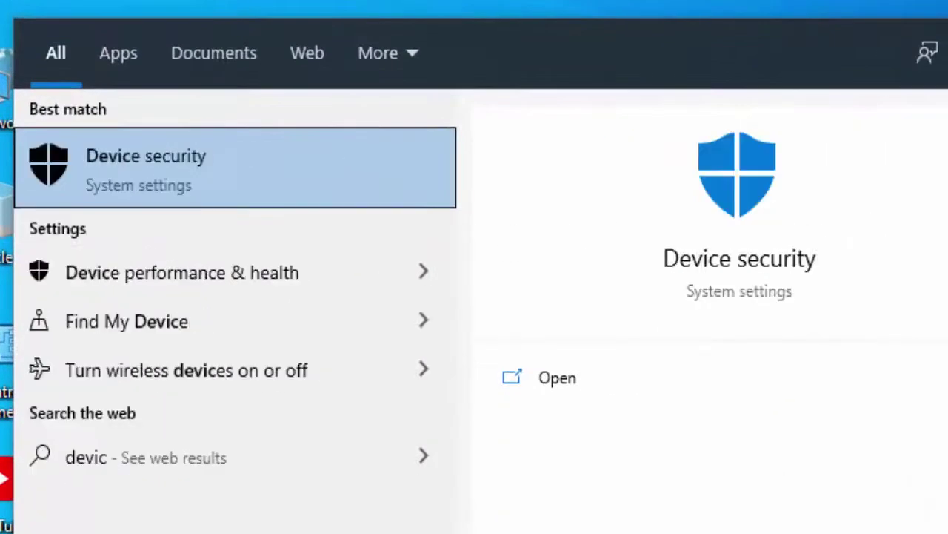
type("a")
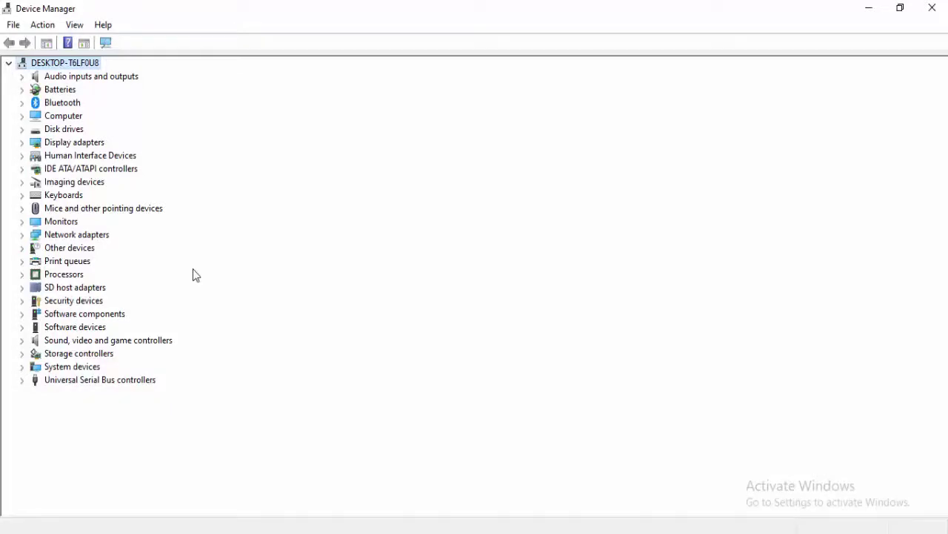
left_click(22, 129)
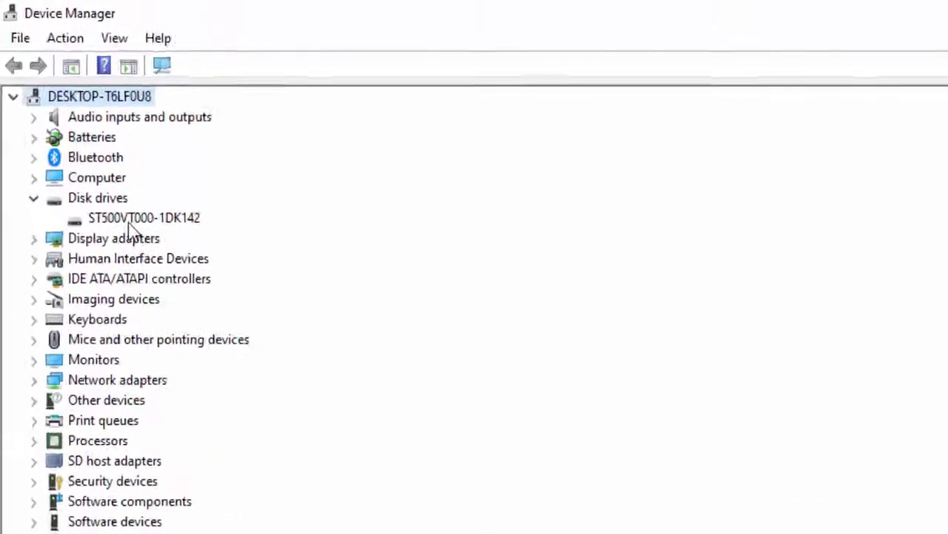
left_click(84, 143)
right_click(182, 310)
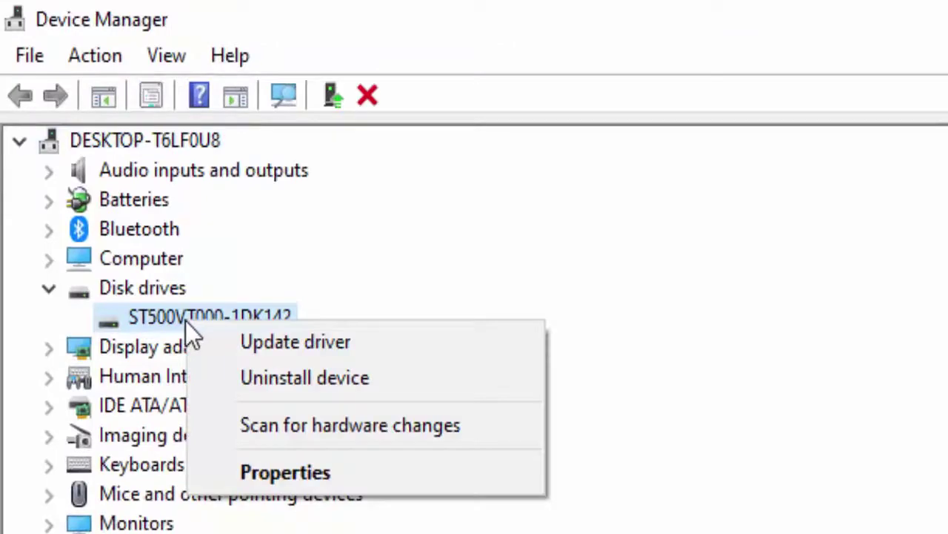
left_click(263, 345)
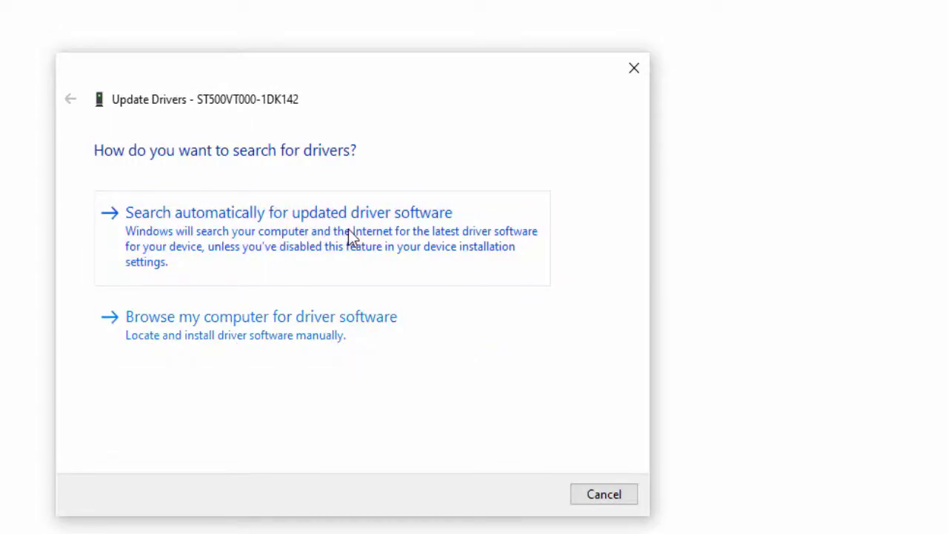
left_click(293, 246)
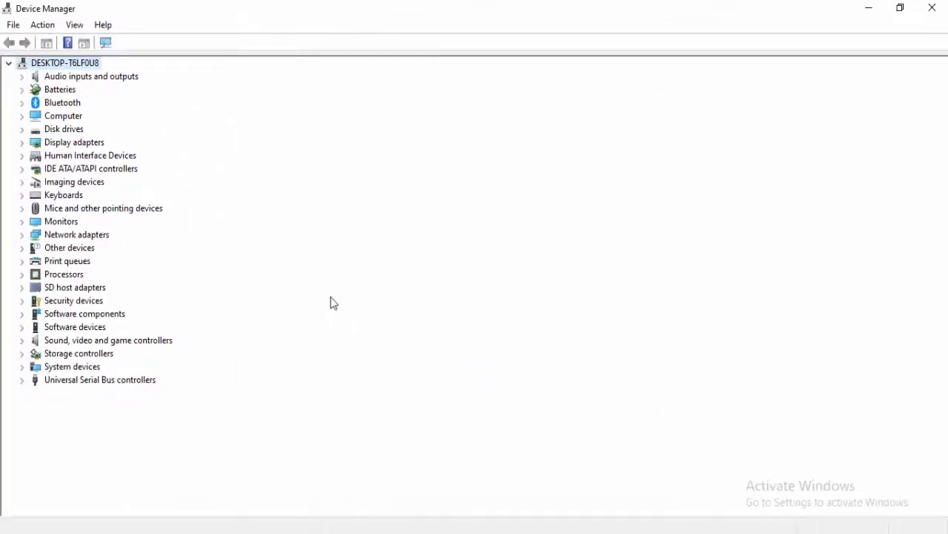
Start a local driver update for Intel(R) HD Graphics 4000 using Let me pick.
double_click(74, 141)
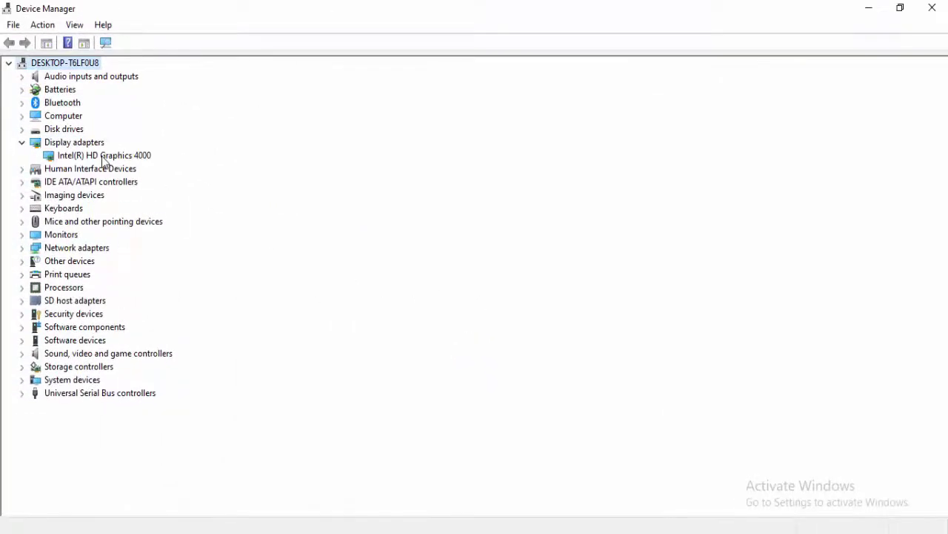
right_click(103, 158)
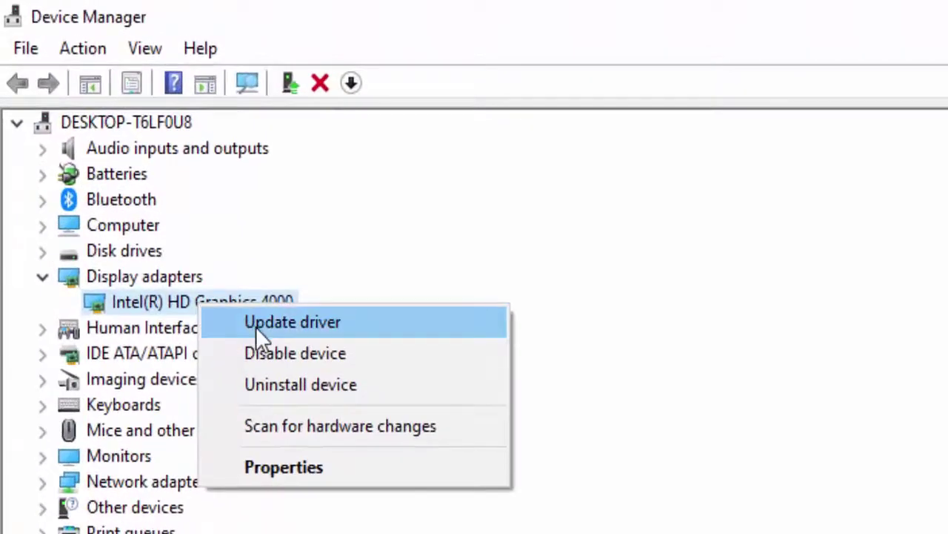
left_click(255, 327)
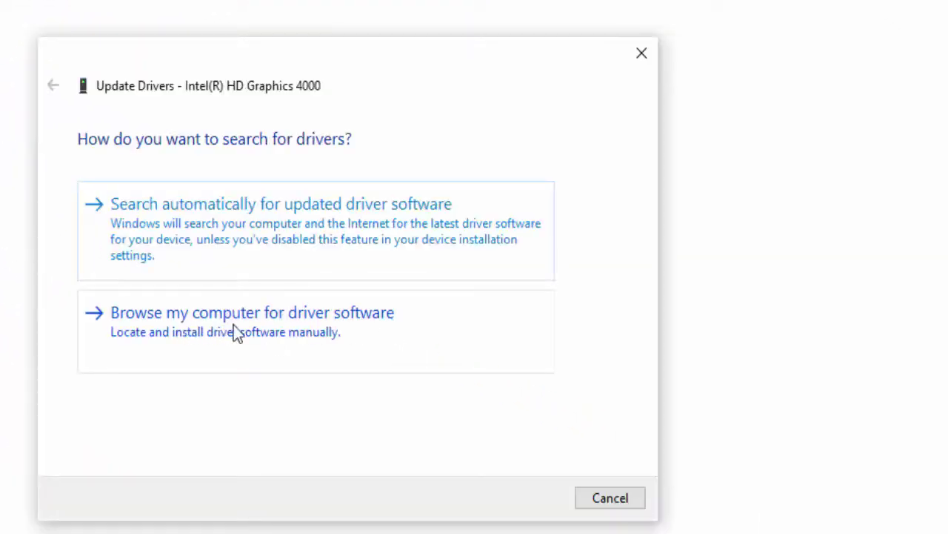
left_click(312, 326)
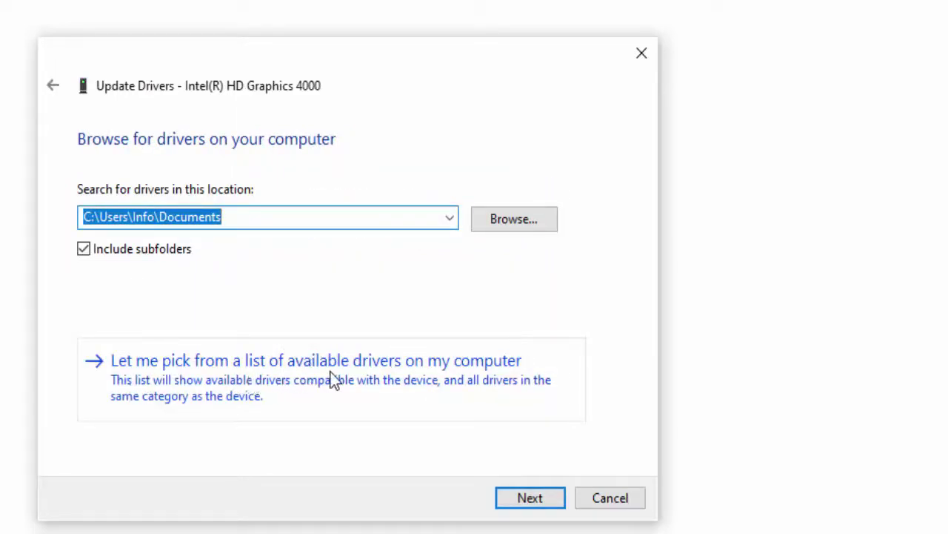
left_click(398, 382)
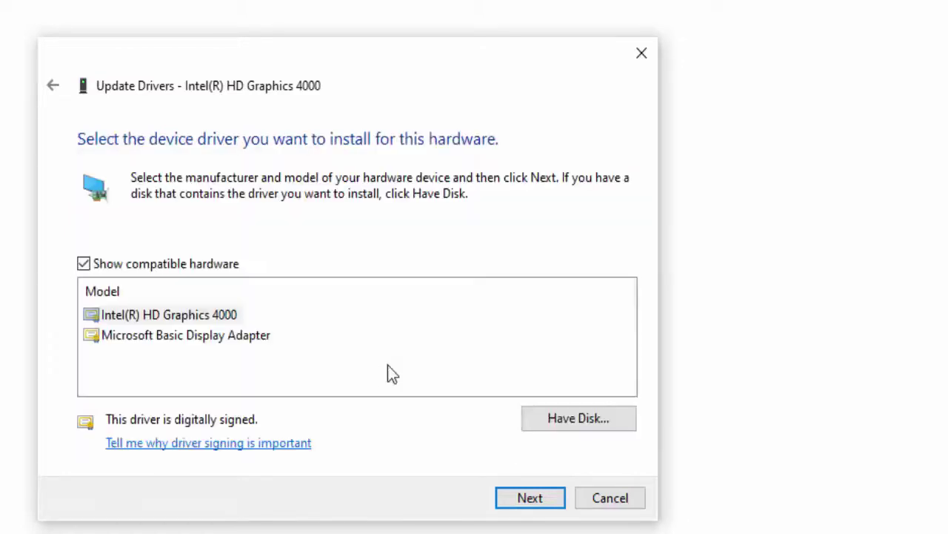
Select the Intel(R) HD Graphics 4000 driver, then close Device Manager.
left_click(232, 314)
left_click(229, 330)
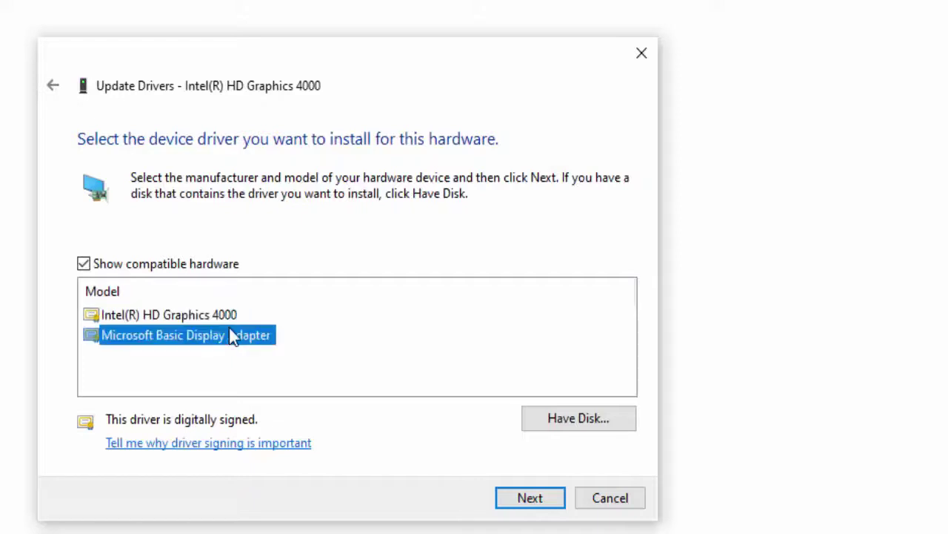
key("Up")
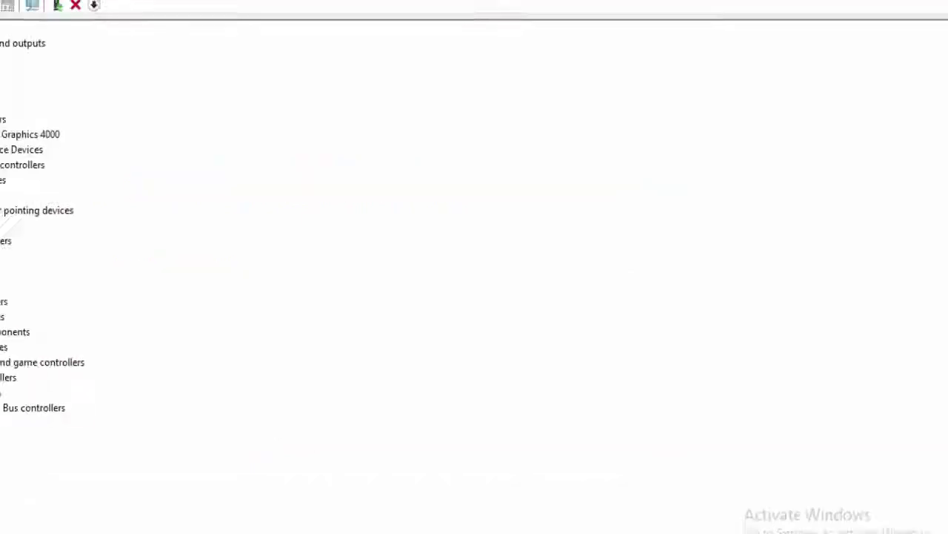
left_click(938, 14)
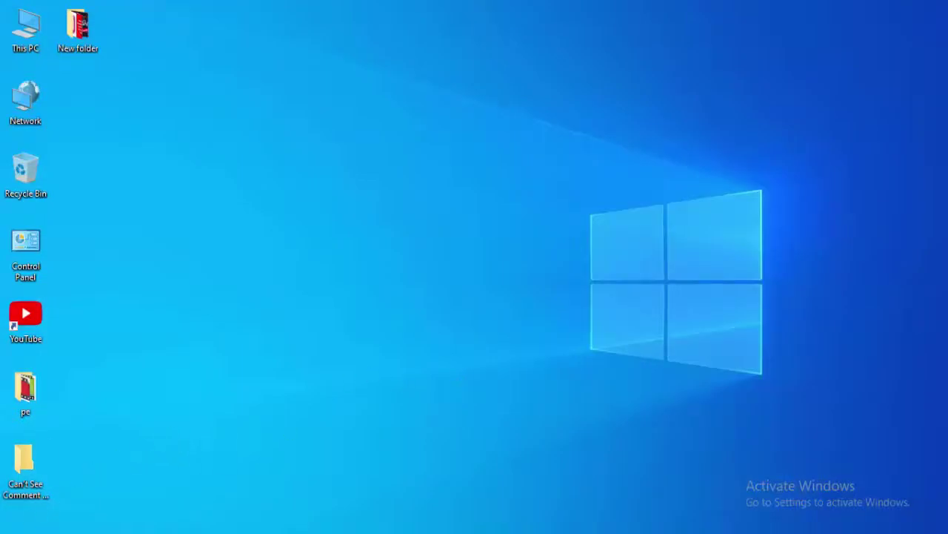
Launch Google Chrome from Windows search.
key("super")
type("chrome")
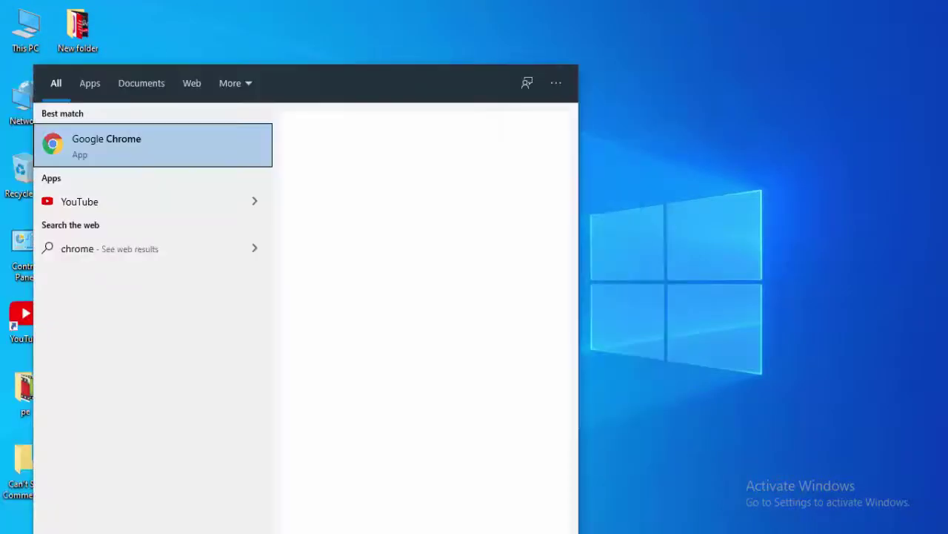
left_click(100, 153)
Google 'download windows 10' and open Microsoft's Download Windows 10 page.
left_click(444, 309)
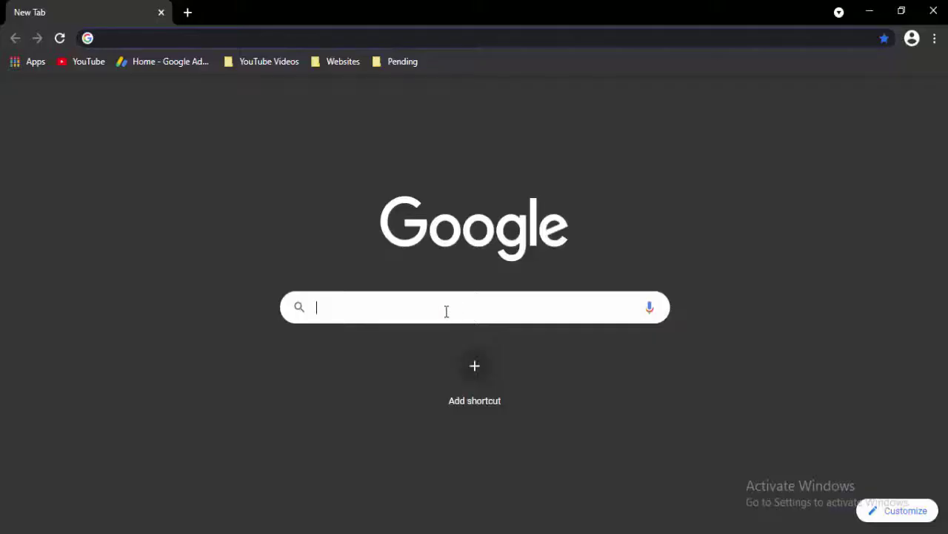
type("d")
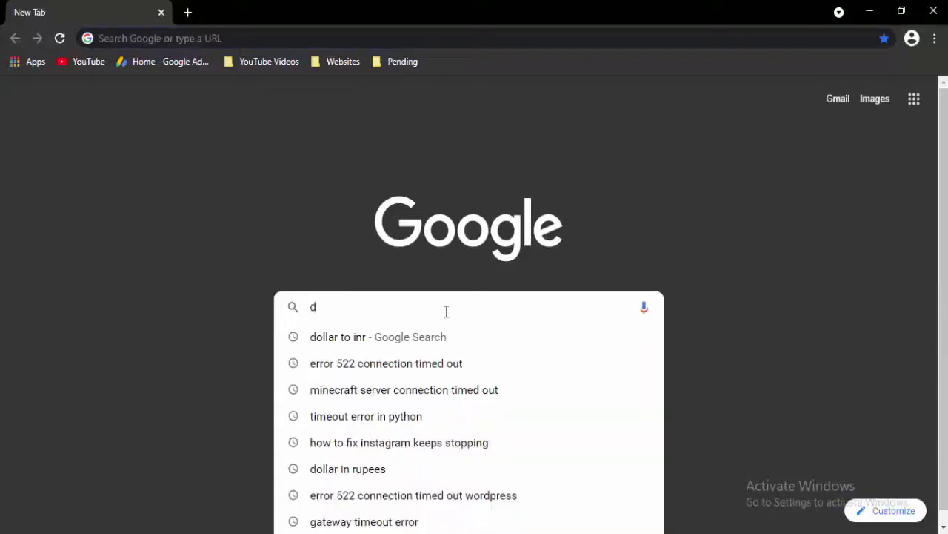
type("ownload windows ")
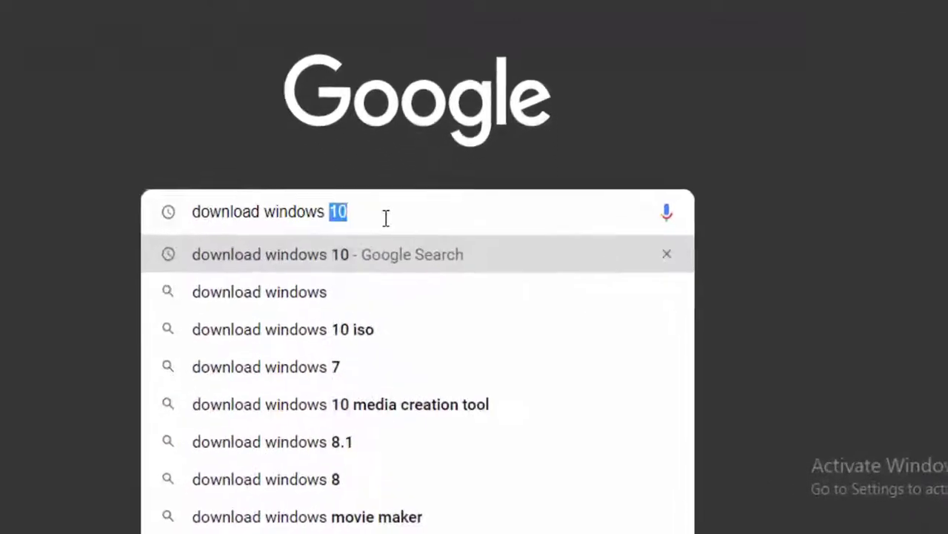
type("10")
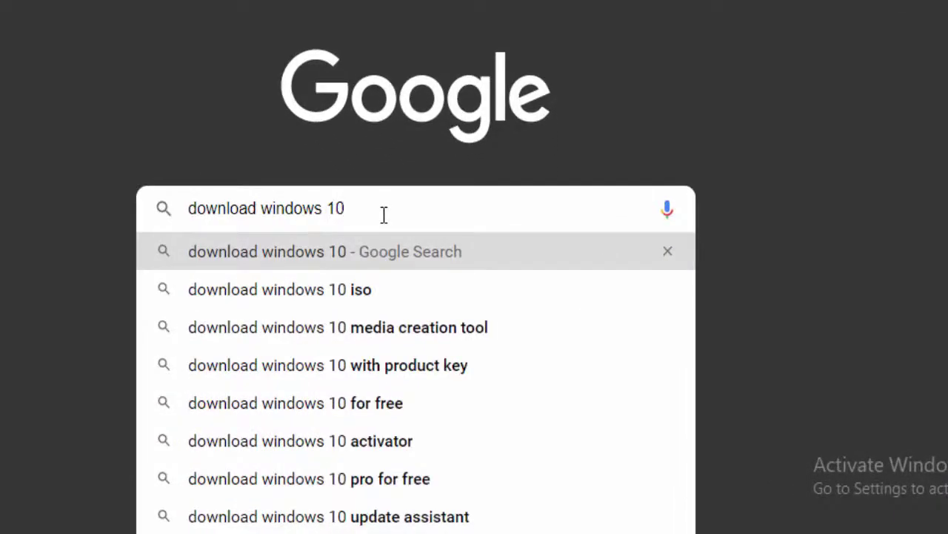
key("Return")
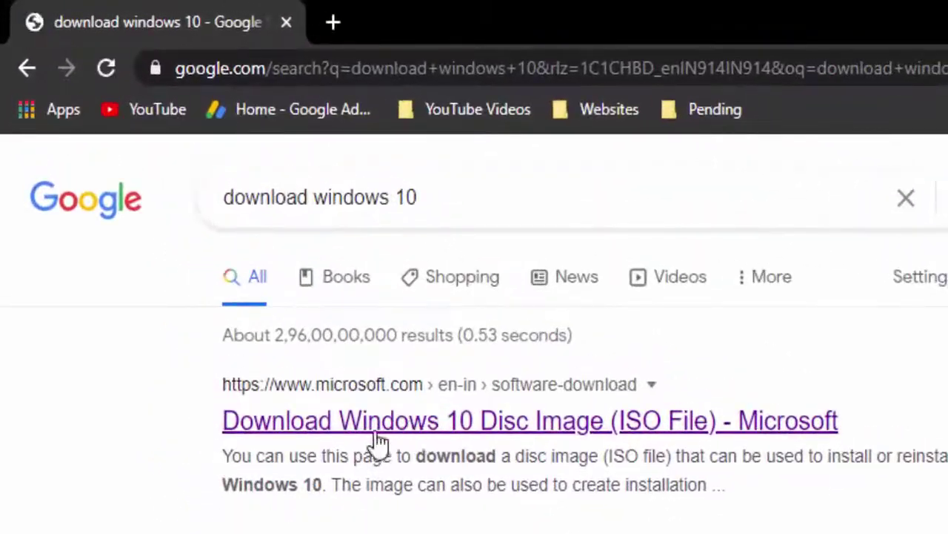
left_click(519, 429)
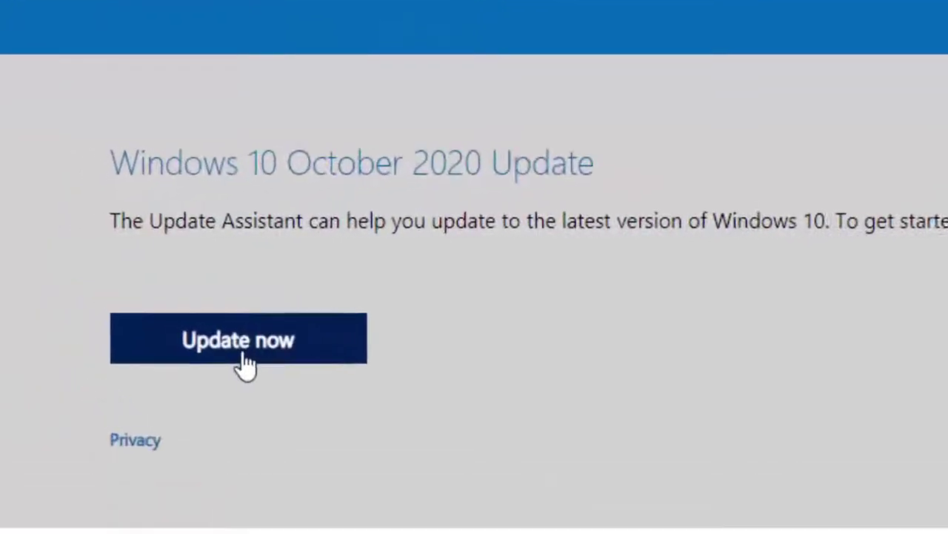
Download and run the Update Assistant, then begin the October 2020 Update download after it passes compatibility.
left_click(250, 367)
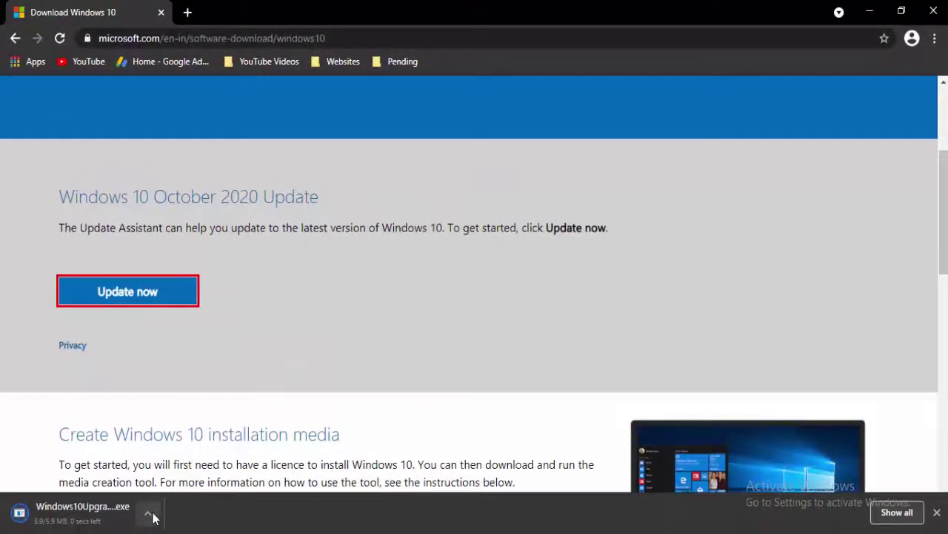
left_click(151, 513)
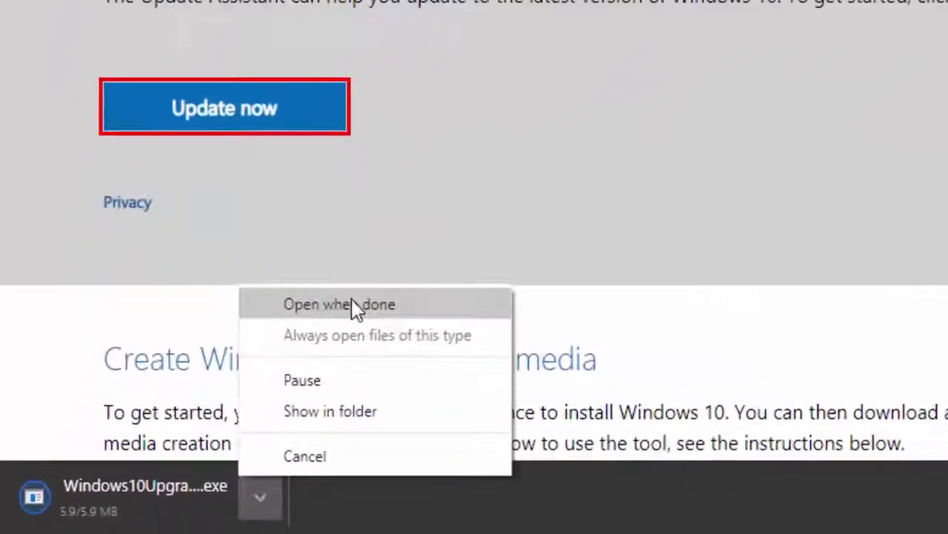
left_click(391, 278)
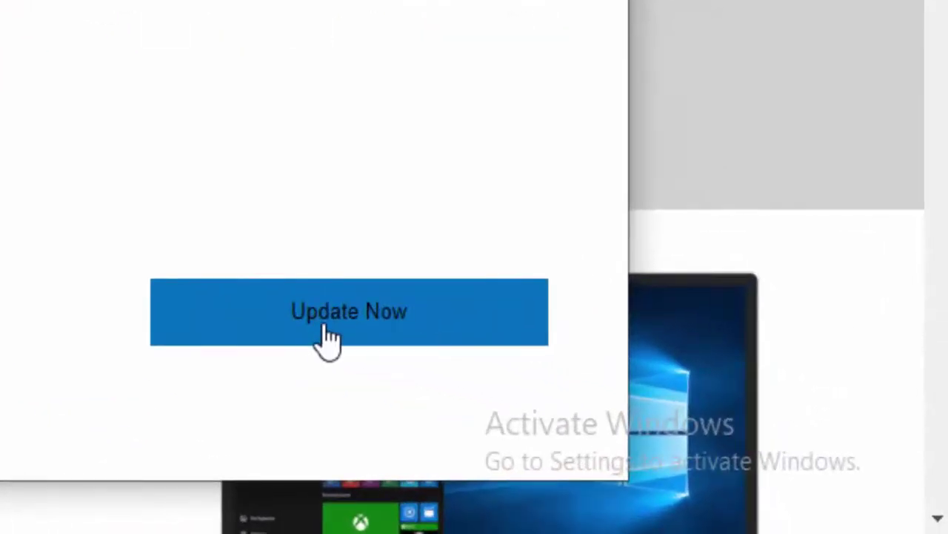
left_click(330, 339)
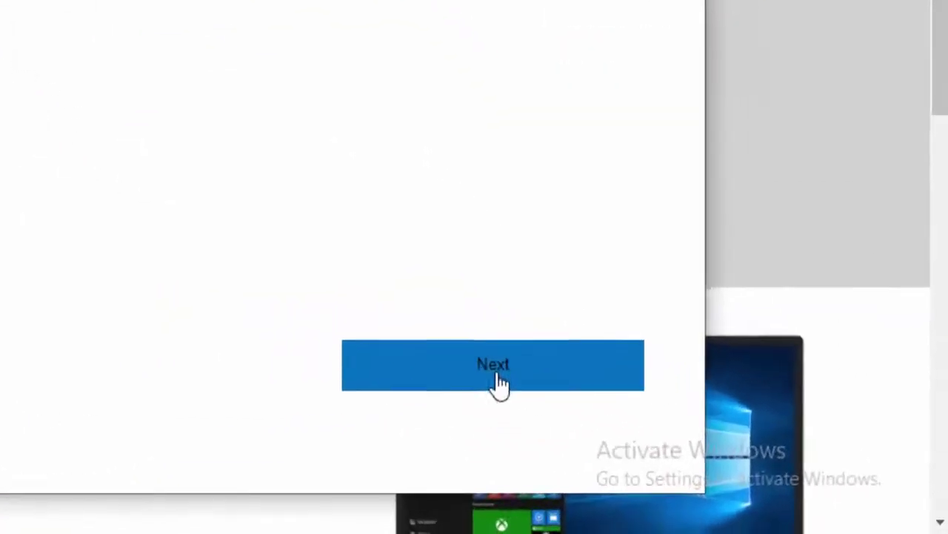
left_click(499, 376)
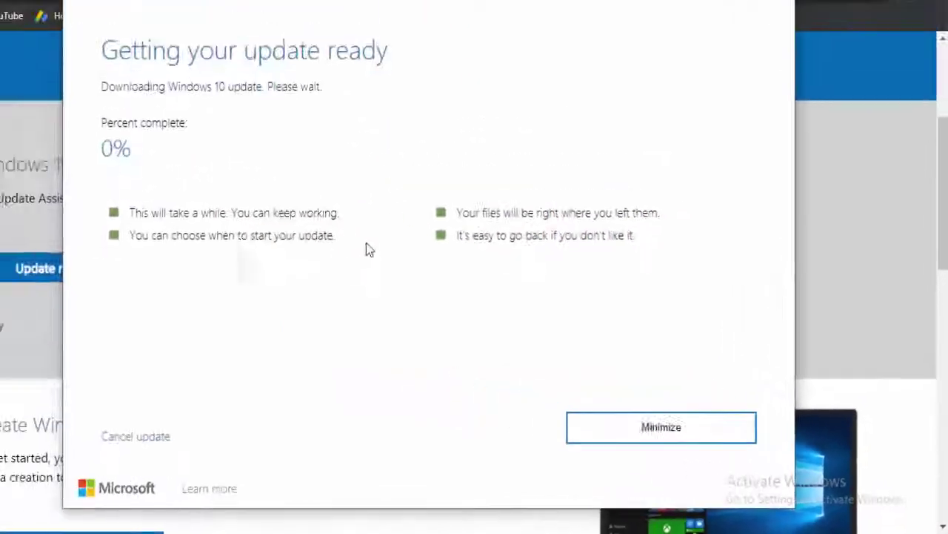